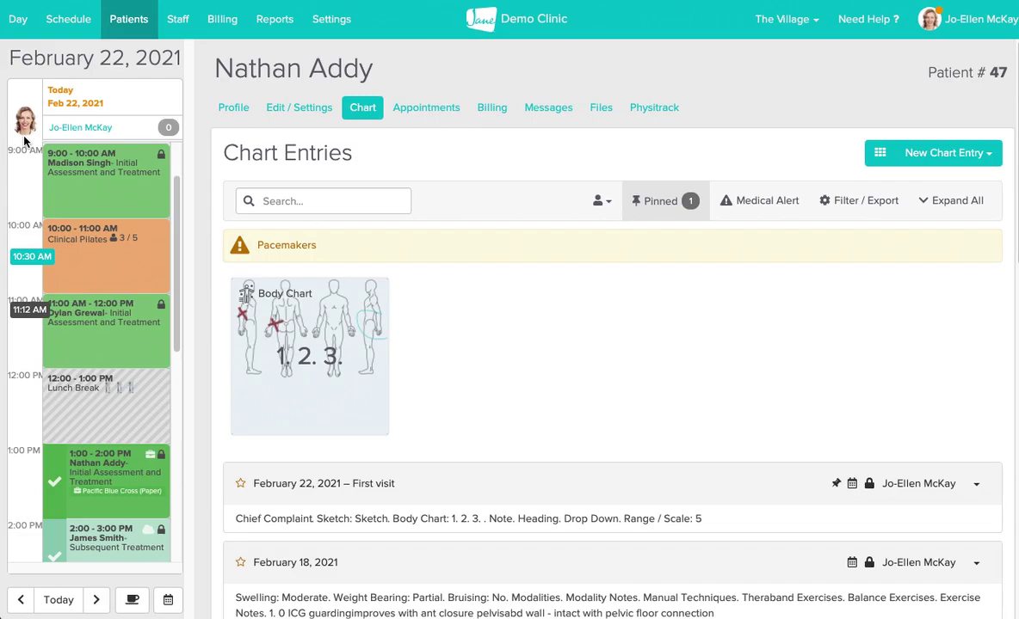
Open the day dashboard and examine its practice statistics, patient graph, chart status, top sessions, top patients and ratings.
click(20, 24)
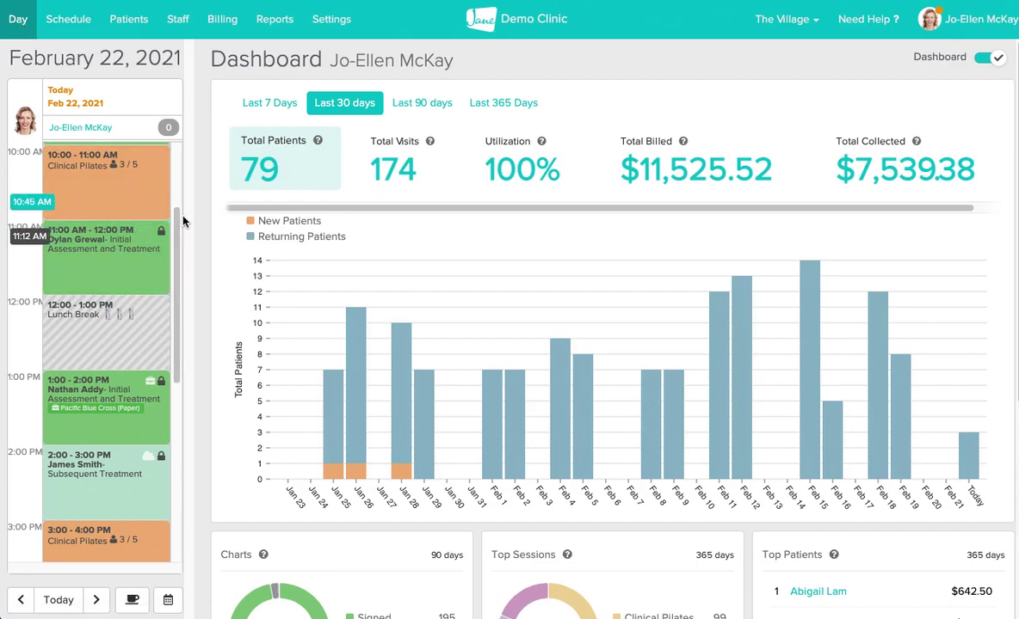
scroll(178, 181, up, 2)
drag(179, 176, 182, 201)
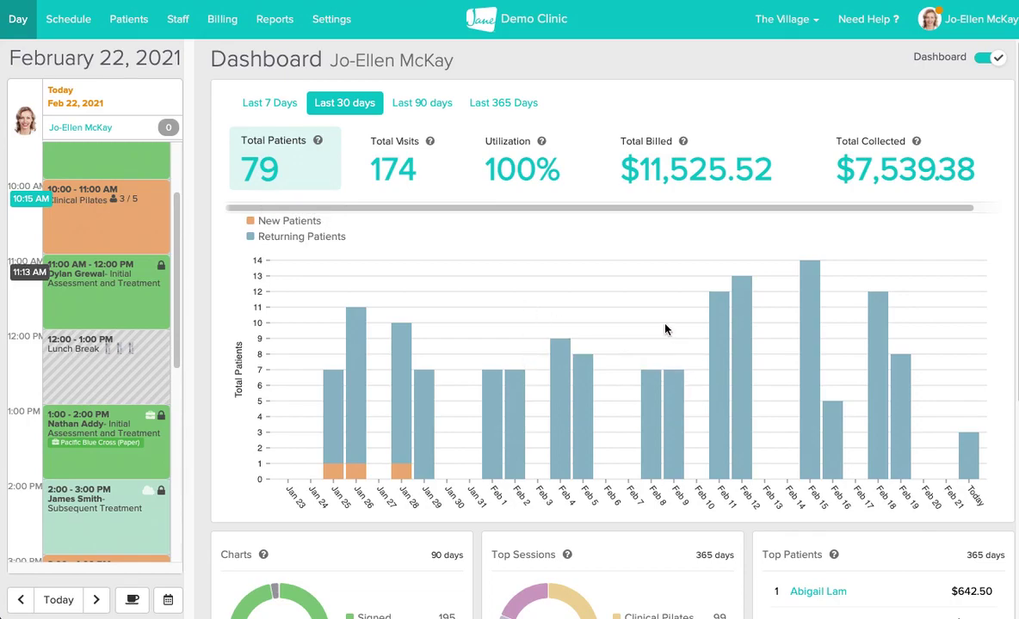
scroll(665, 329, down, 3)
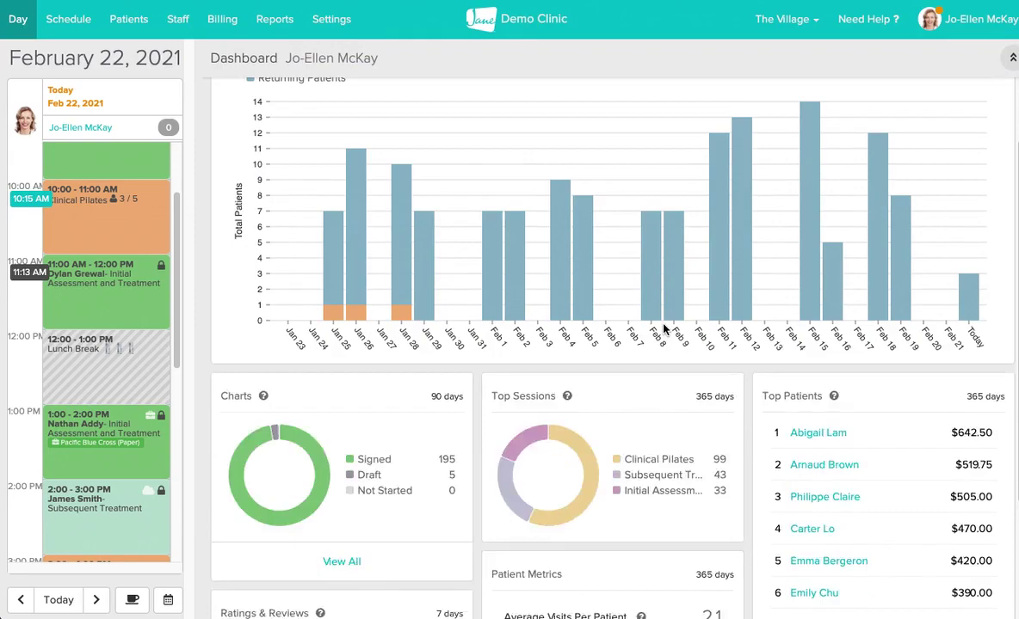
scroll(665, 329, down, 3)
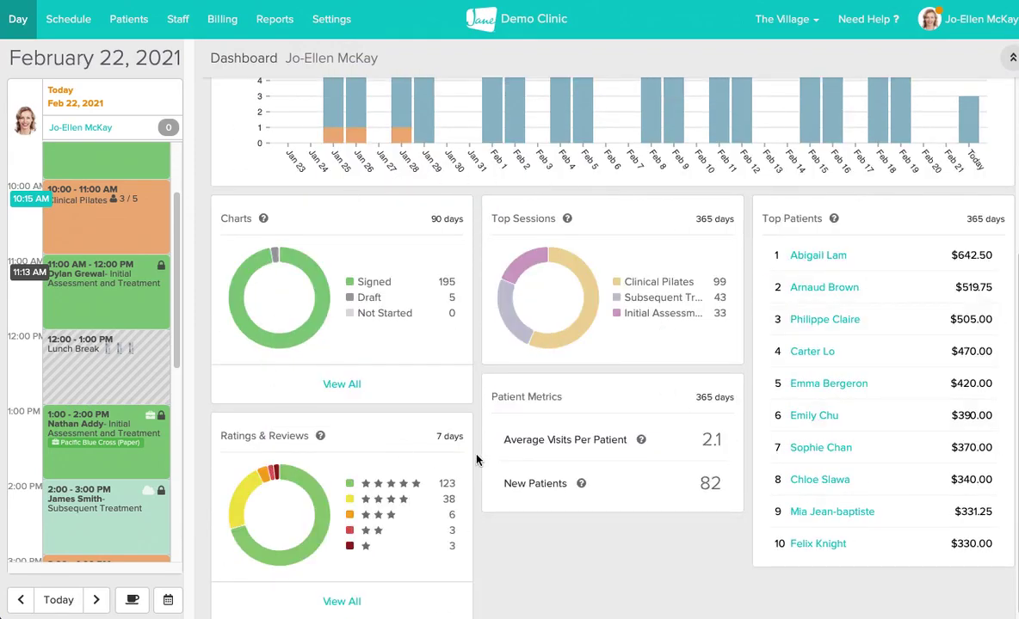
scroll(521, 312, up, 4)
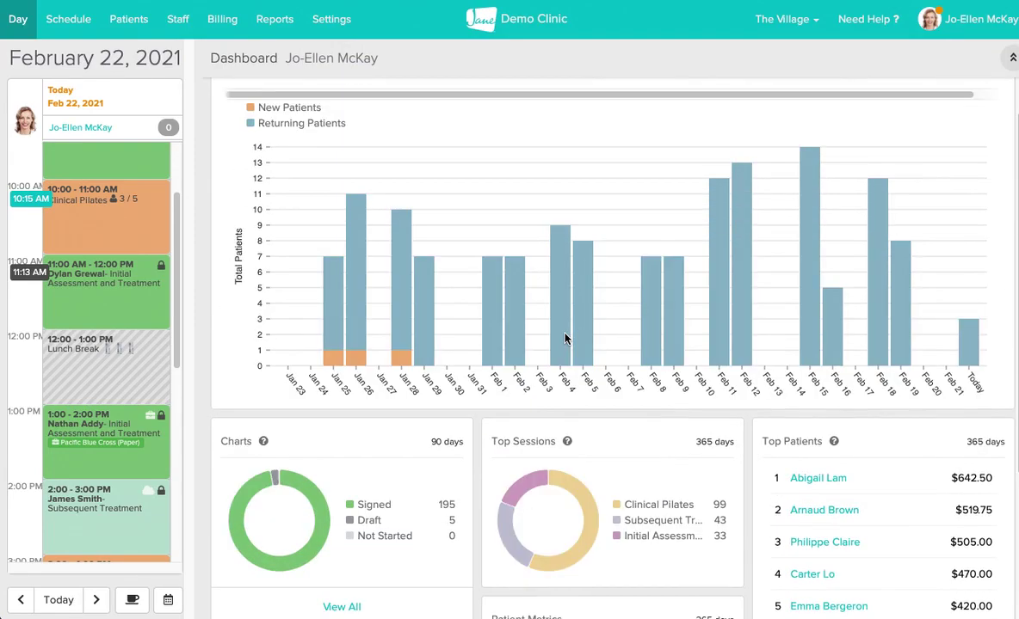
scroll(565, 338, up, 1)
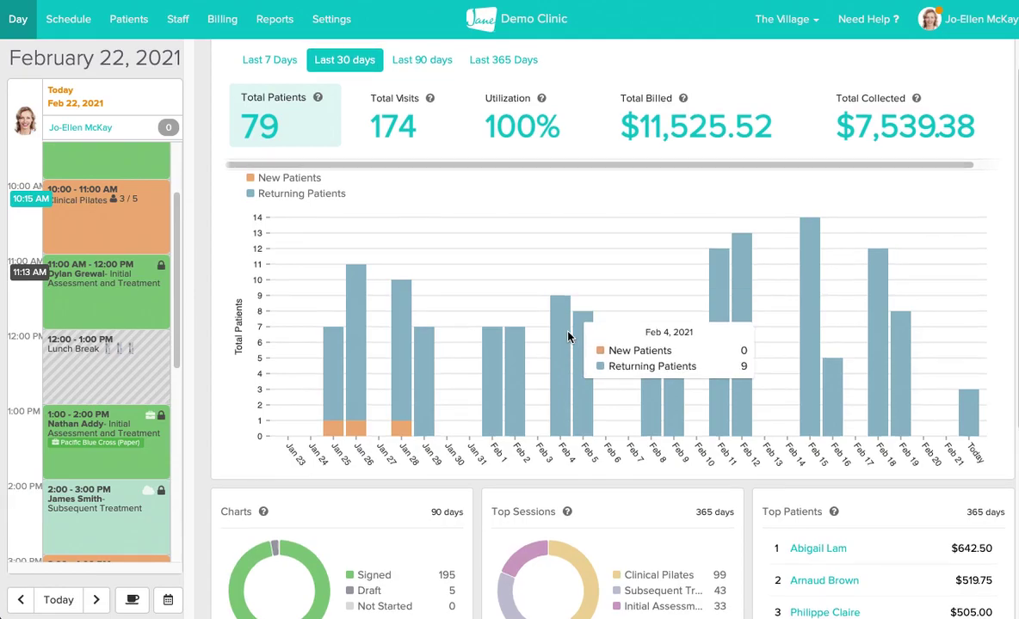
scroll(568, 336, up, 1)
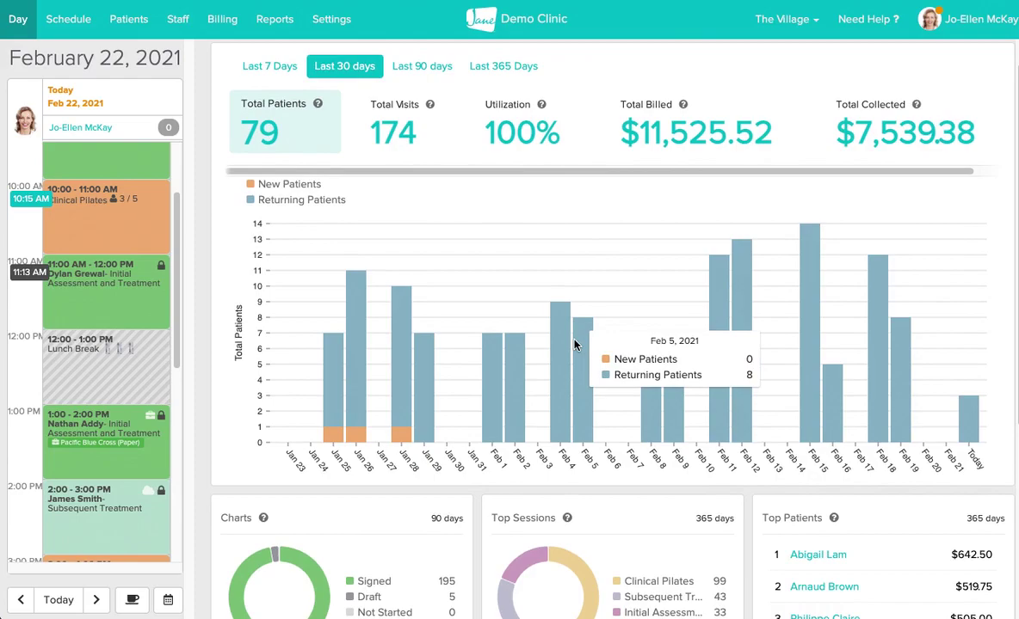
scroll(575, 345, up, 1)
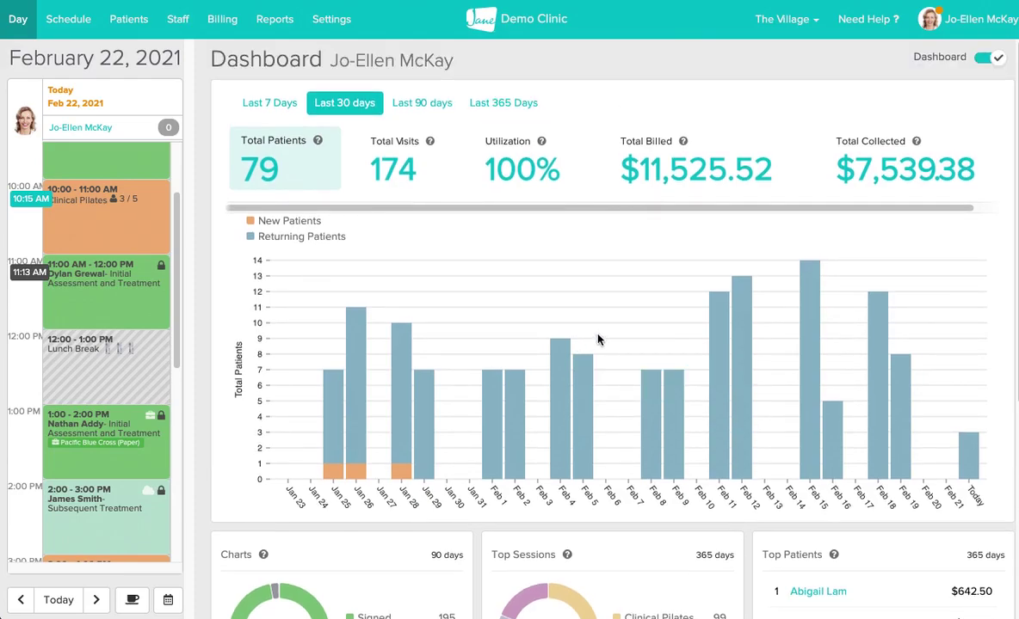
Open the patient chart from the 4:00 - 5:00 PM Initial Assessment and Treatment appointment in today's schedule.
scroll(141, 253, down, 1)
scroll(140, 254, down, 4)
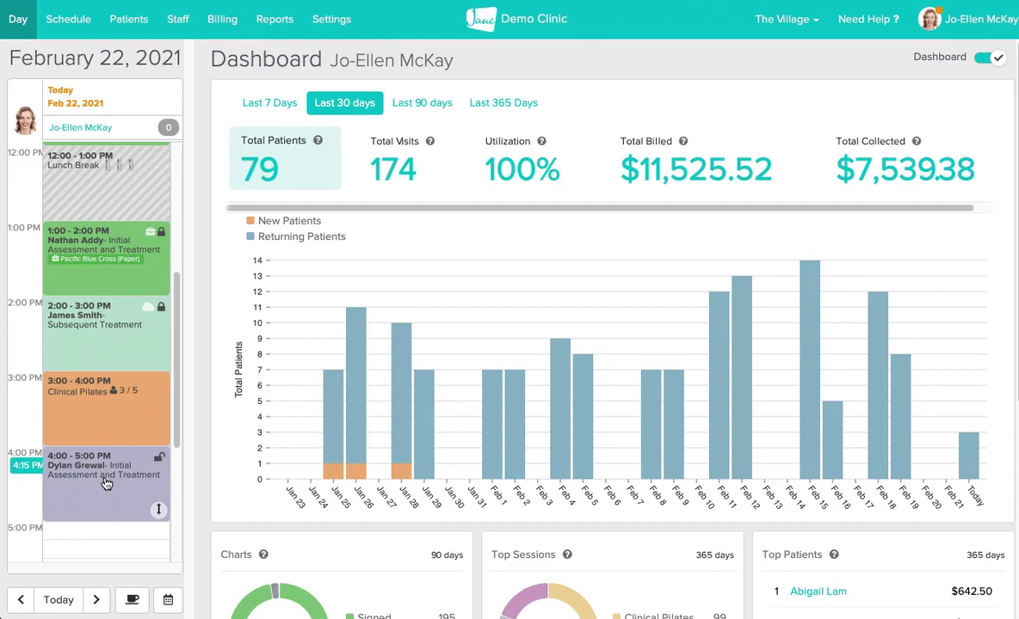
click(105, 484)
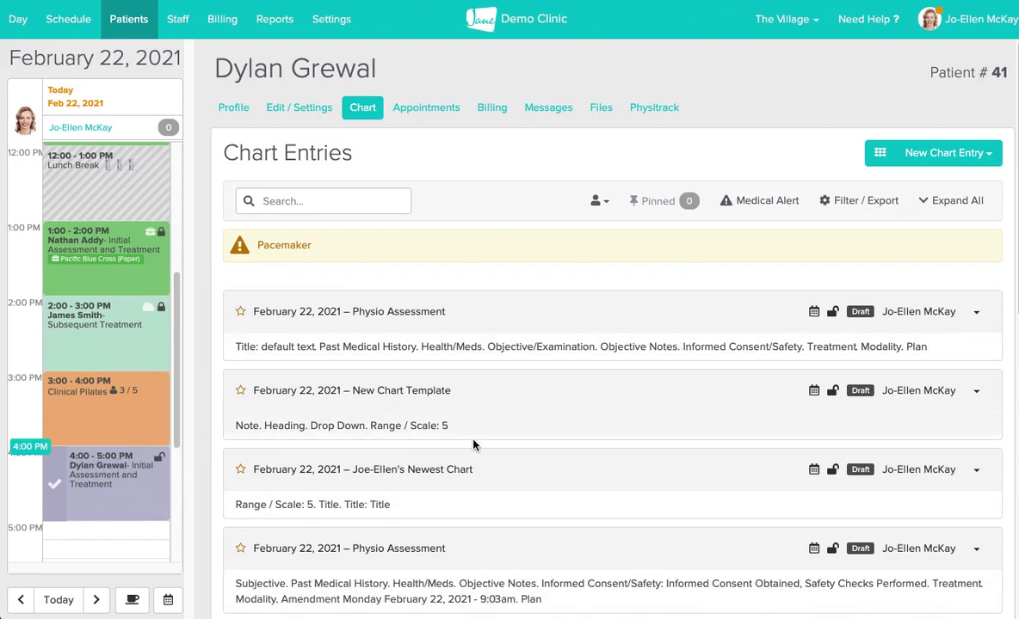
Examine the patient's draft and signed chart entries and the chart search field.
scroll(474, 445, down, 2)
scroll(472, 445, down, 2)
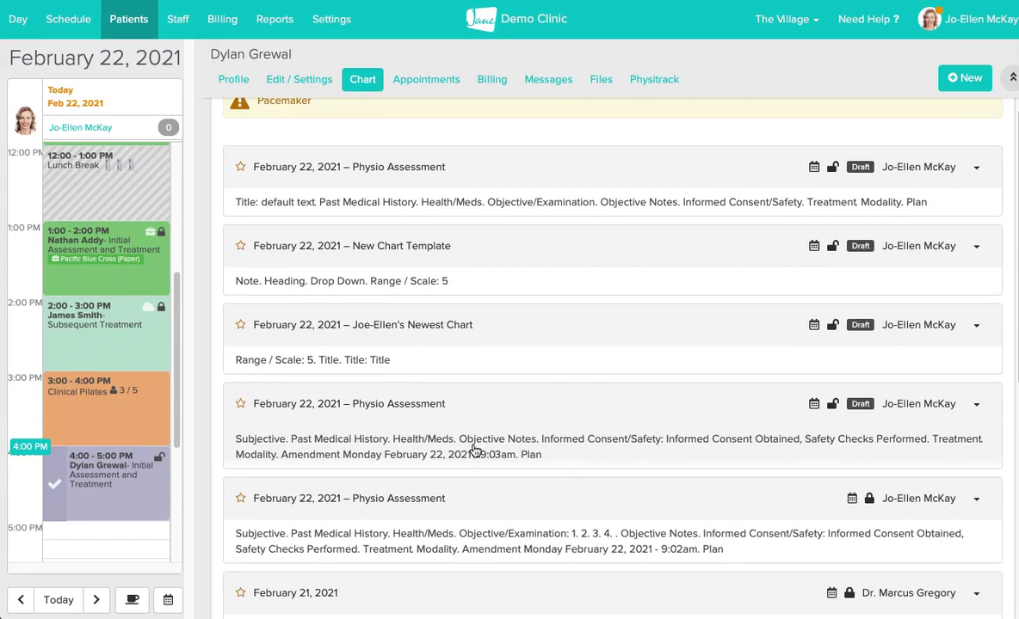
scroll(473, 450, up, 1)
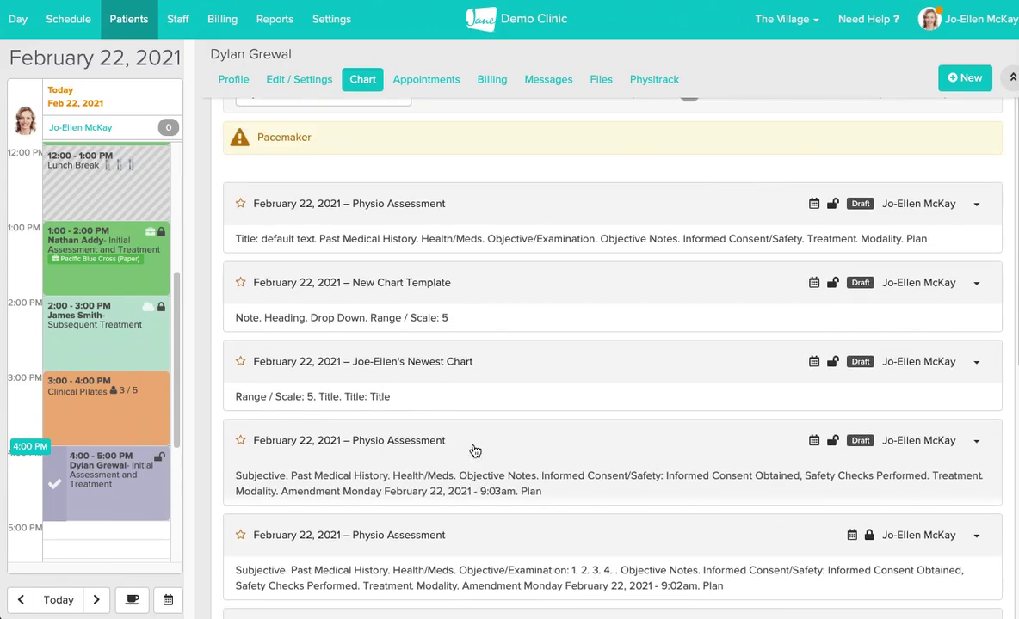
scroll(474, 450, down, 5)
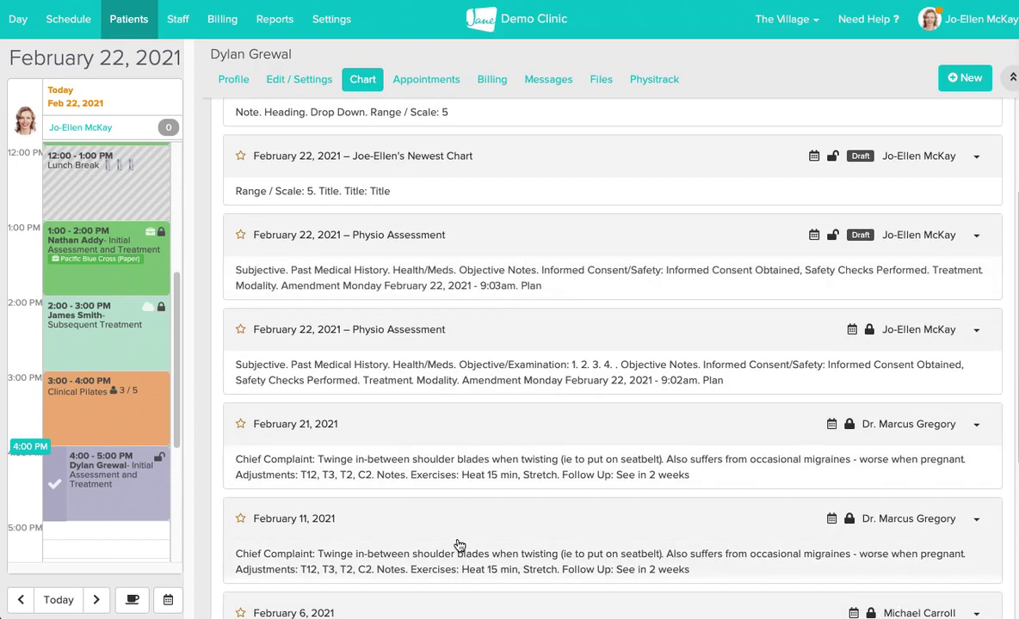
scroll(457, 531, down, 1)
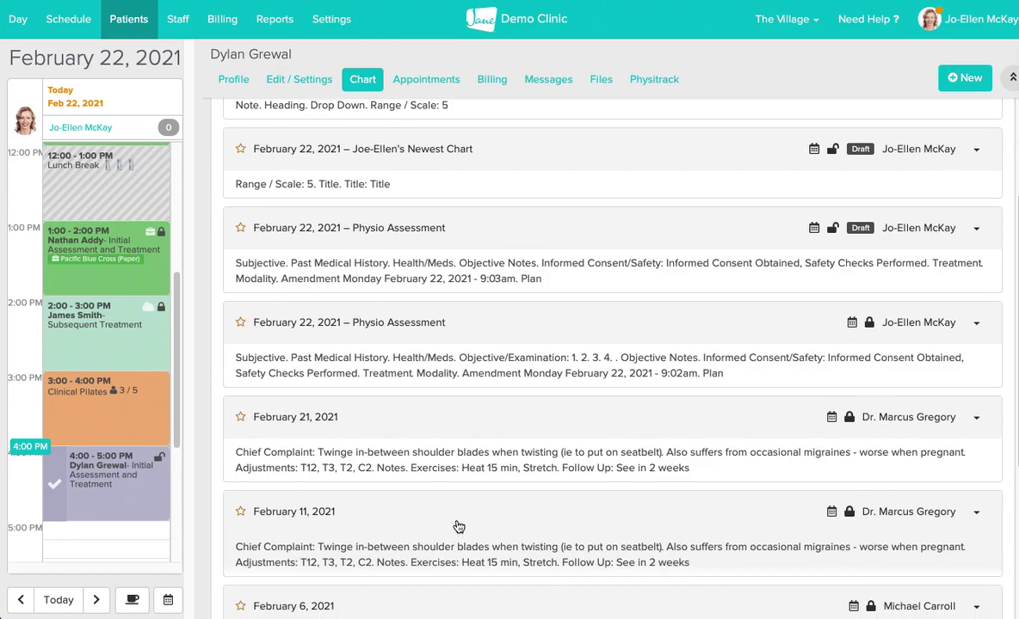
scroll(459, 527, up, 5)
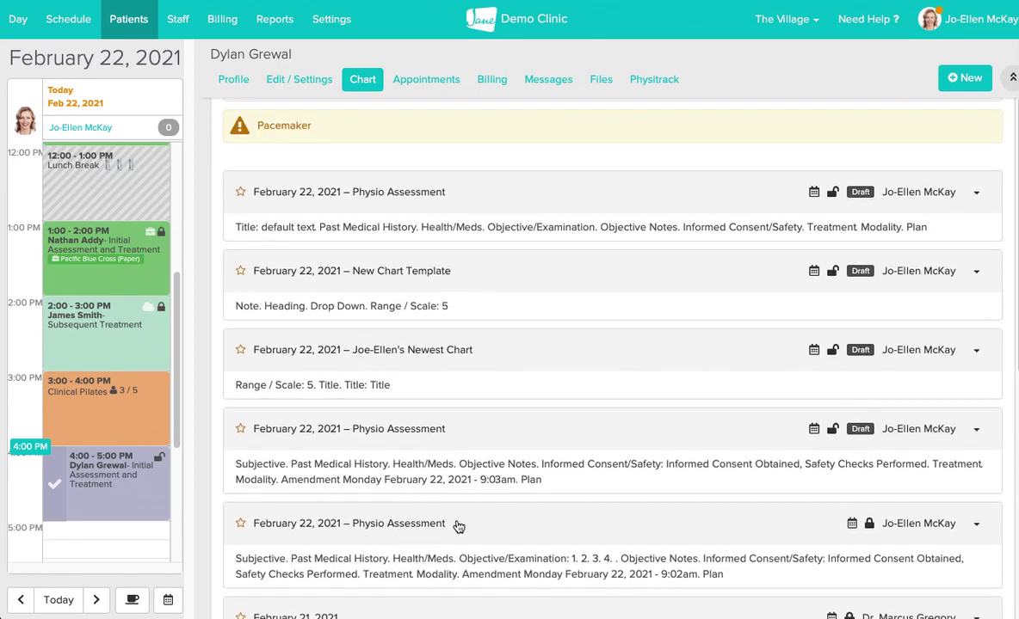
scroll(458, 526, up, 2)
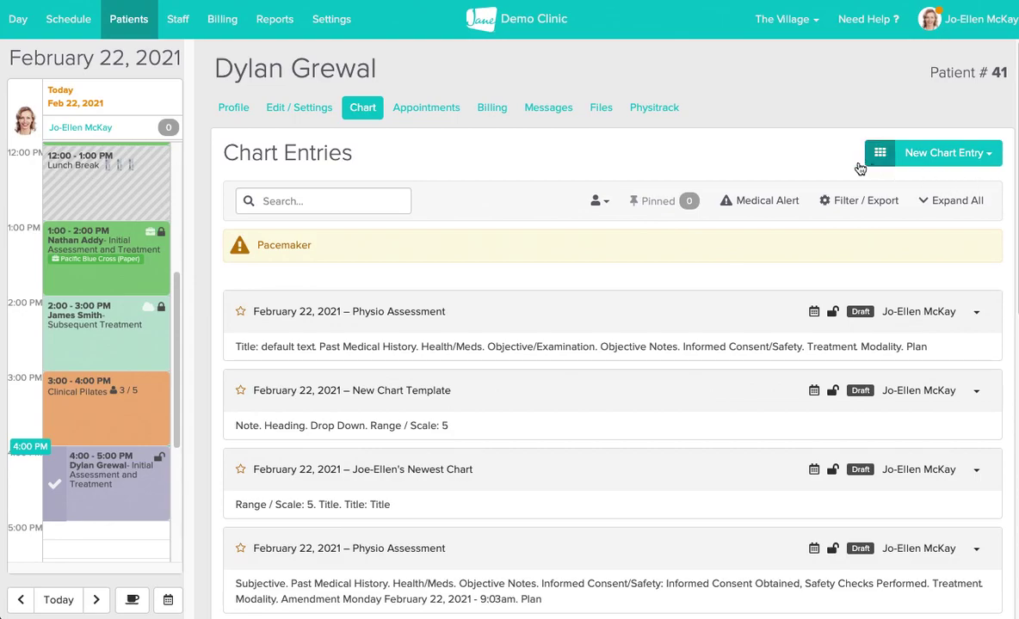
click(269, 201)
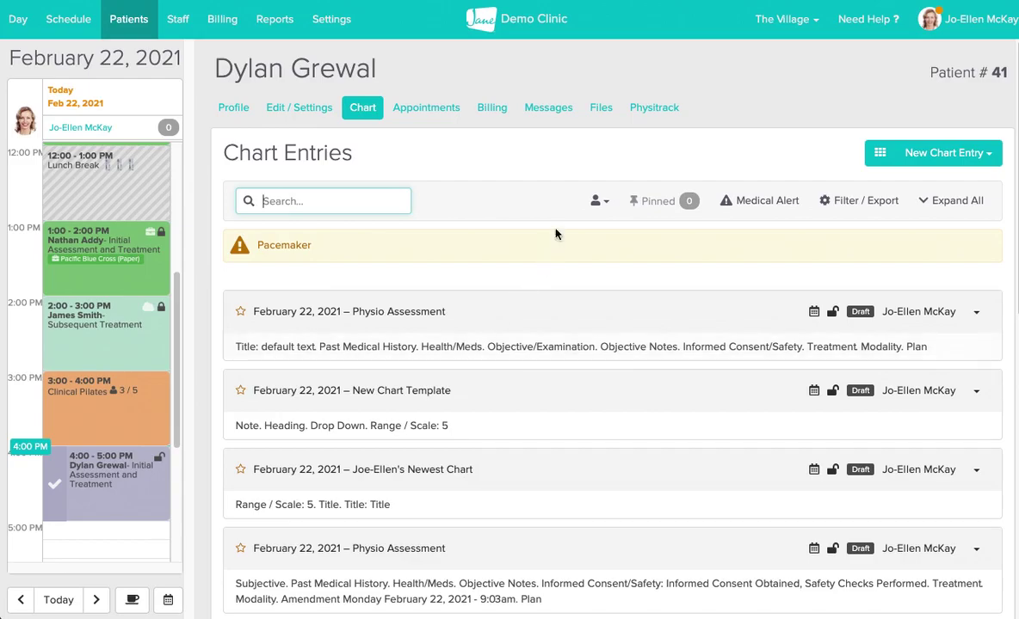
click(693, 179)
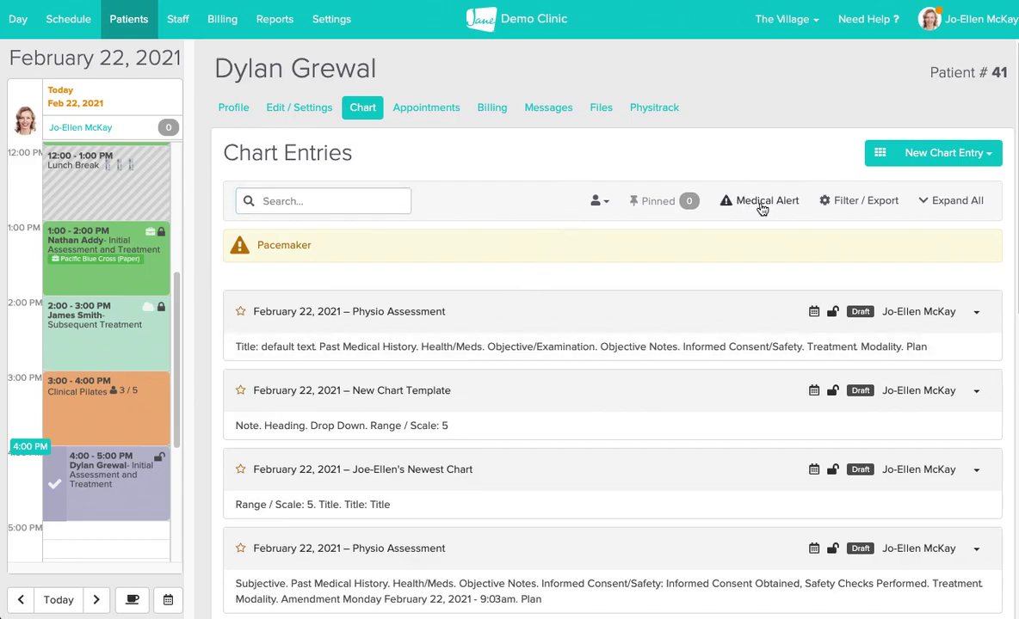
Edit the medical alert to read "Pacemaker." with "Disneyland March 15" on a second line, and save it.
click(762, 206)
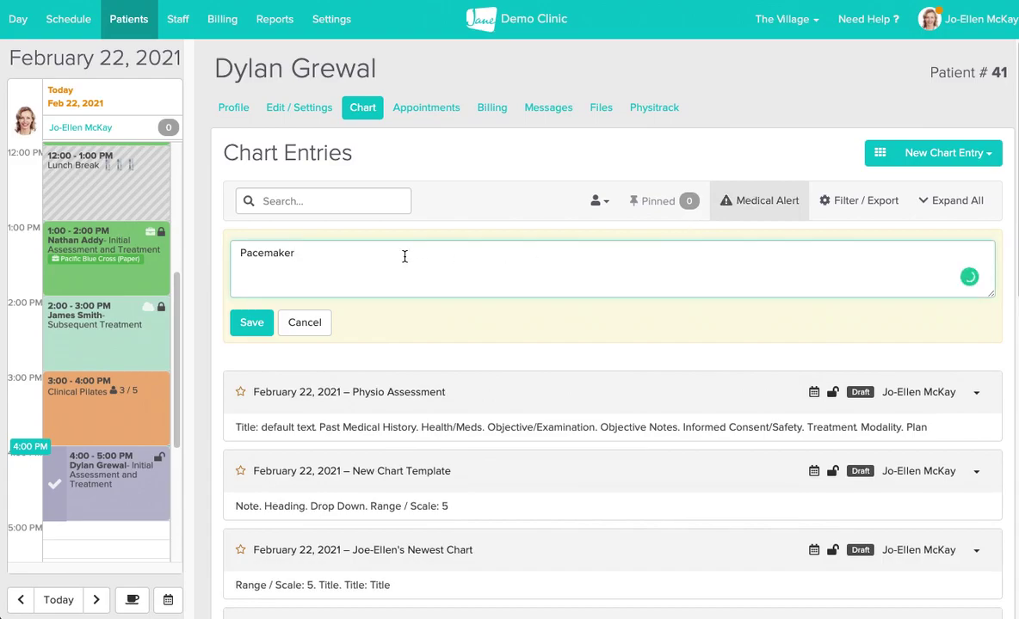
drag(348, 253, 235, 251)
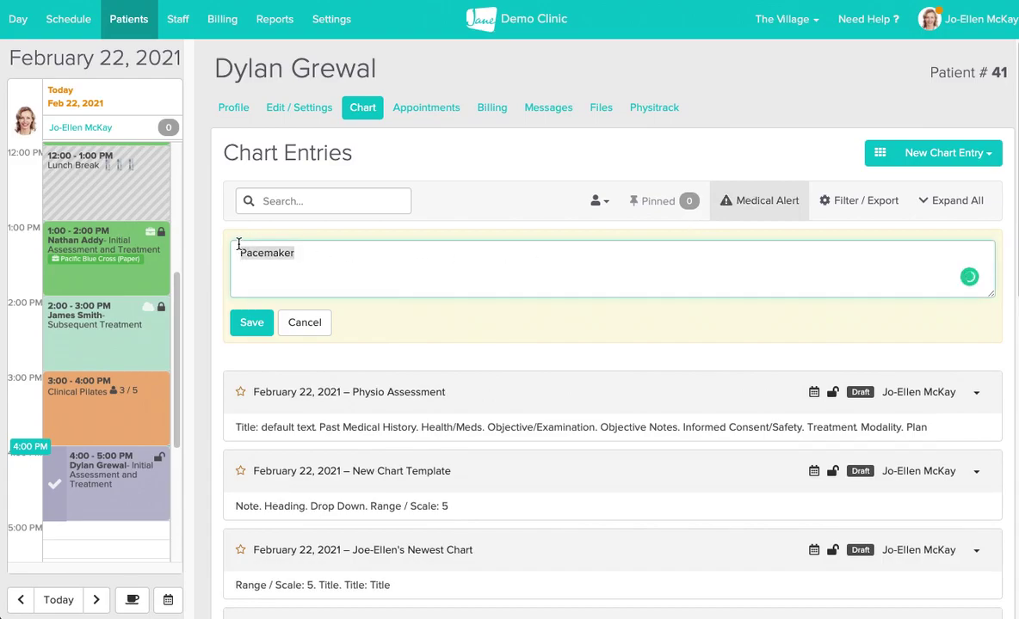
click(313, 263)
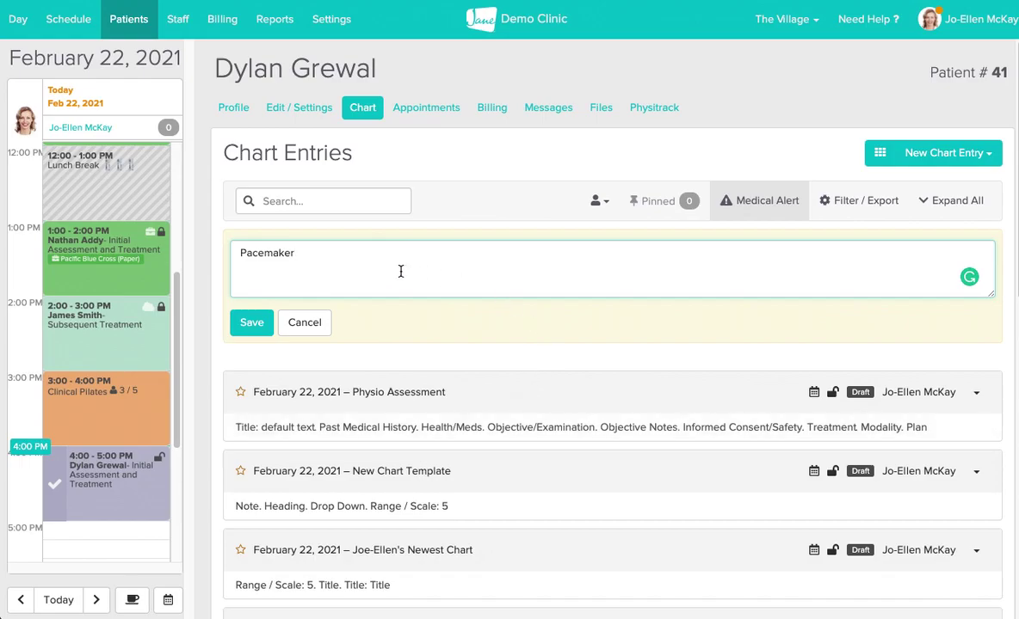
drag(296, 253, 241, 249)
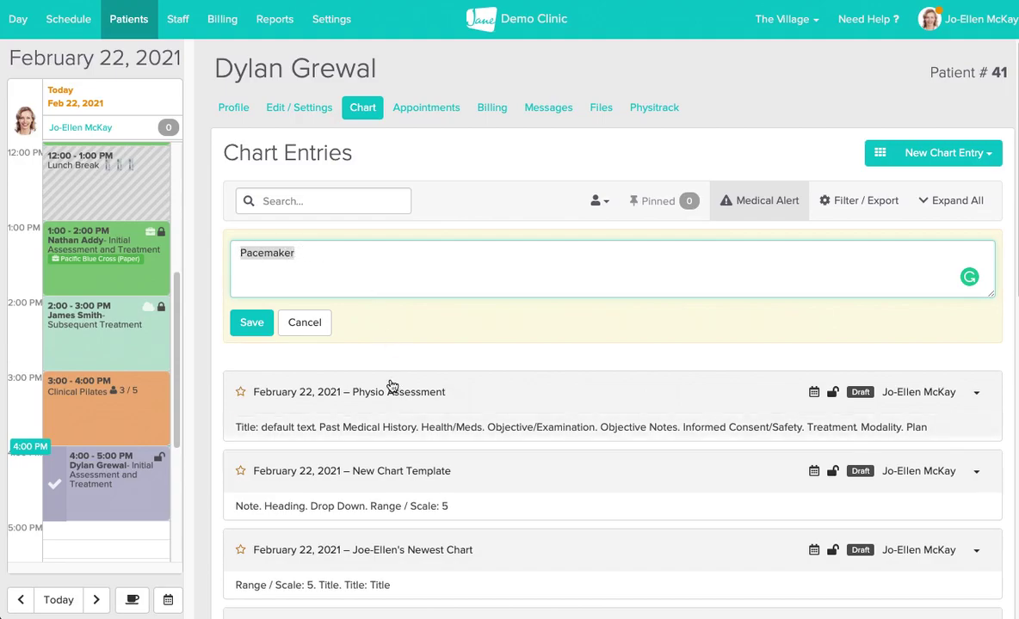
click(375, 250)
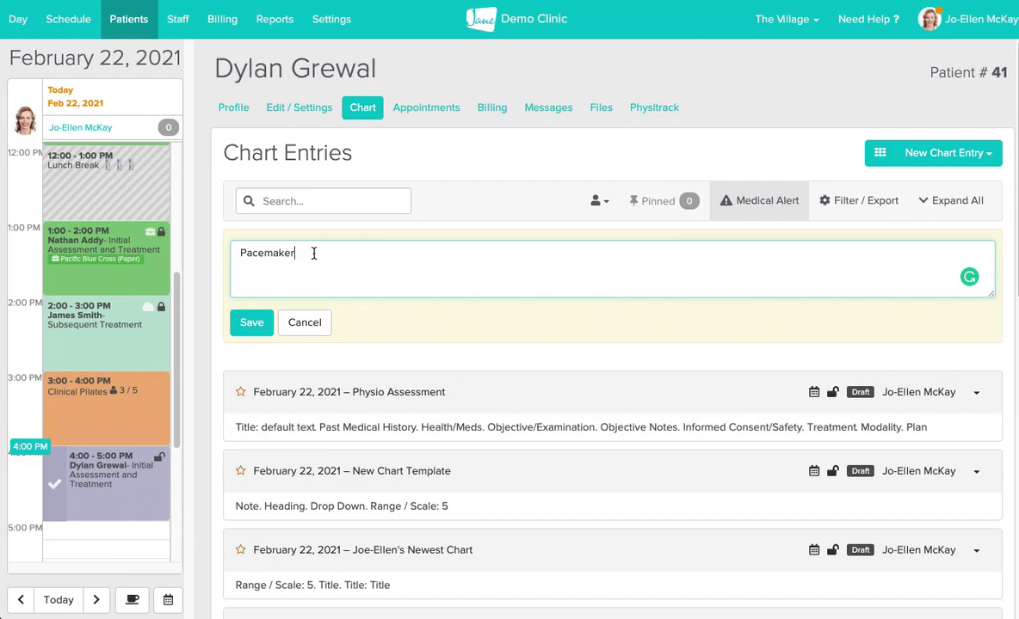
text(.)
key(Return)
text(Disneyland March 15)
click(251, 323)
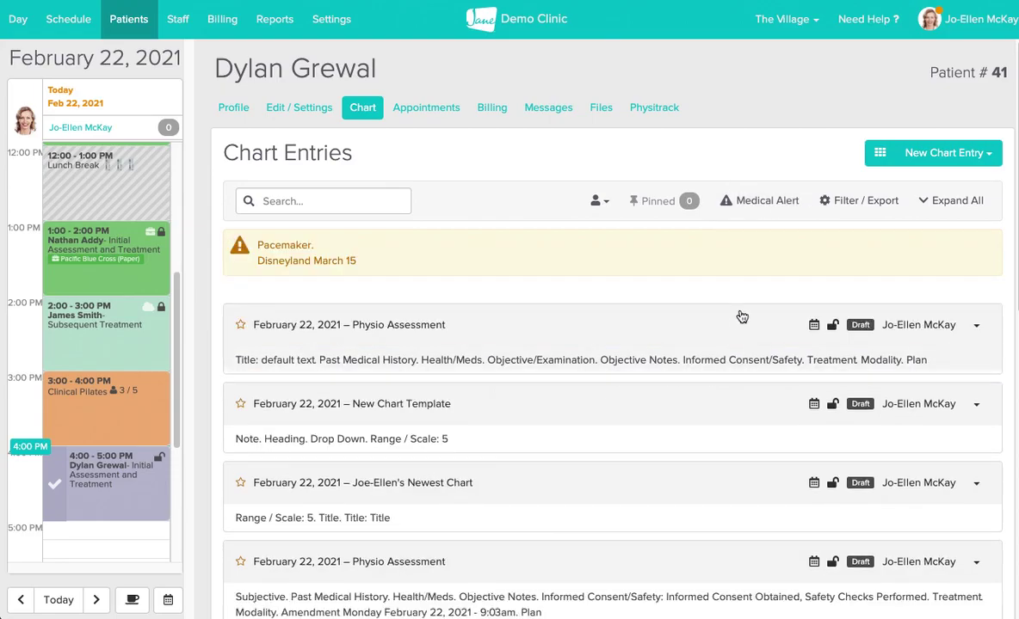
Show the chart filters and look through the discipline, staff member, chart state and date range options.
click(874, 211)
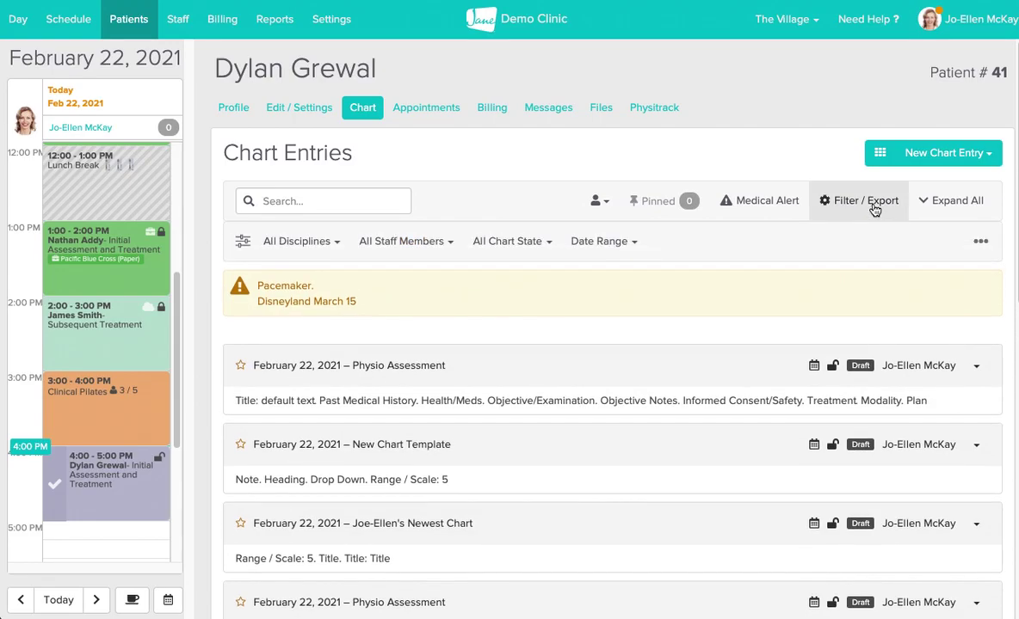
click(308, 247)
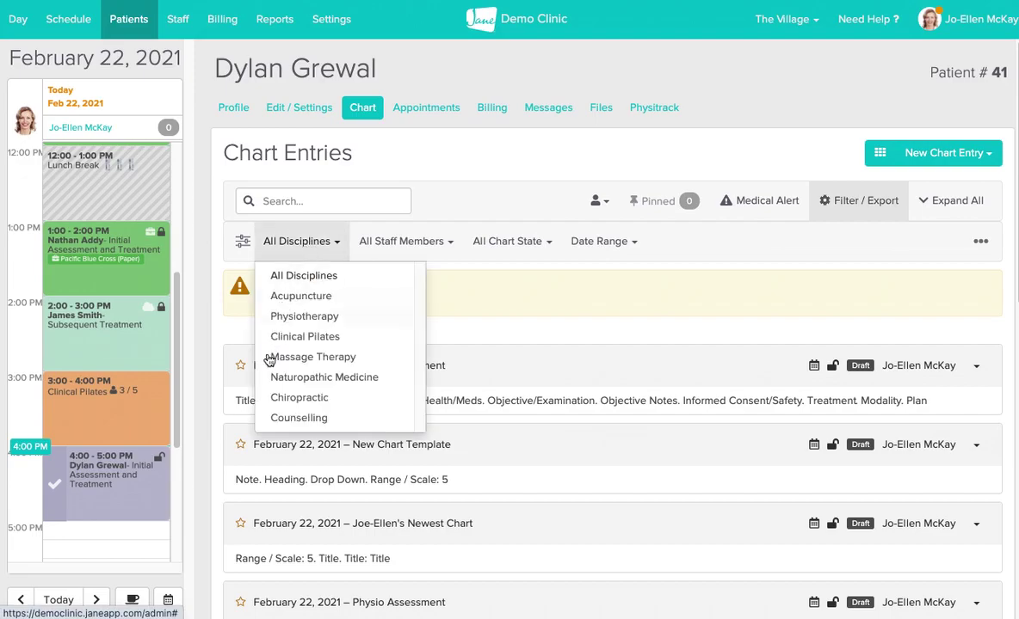
click(416, 243)
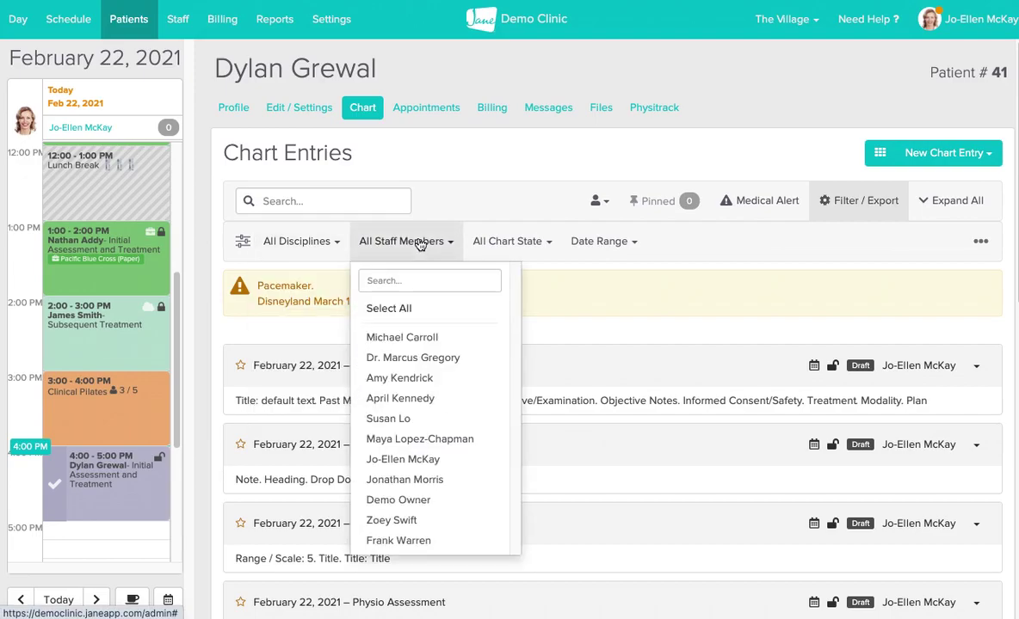
click(538, 249)
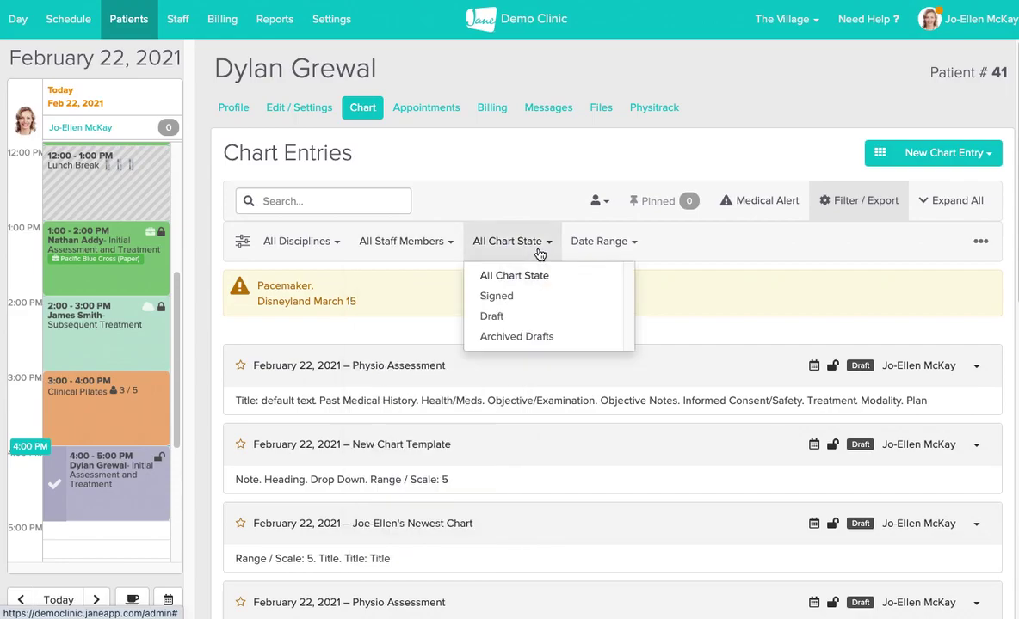
click(598, 246)
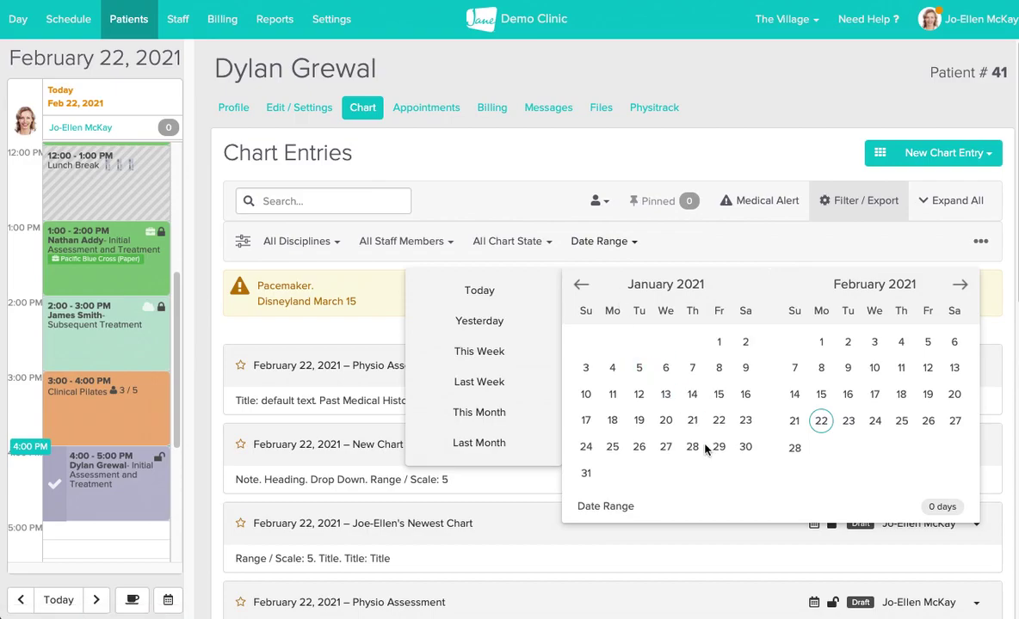
click(601, 154)
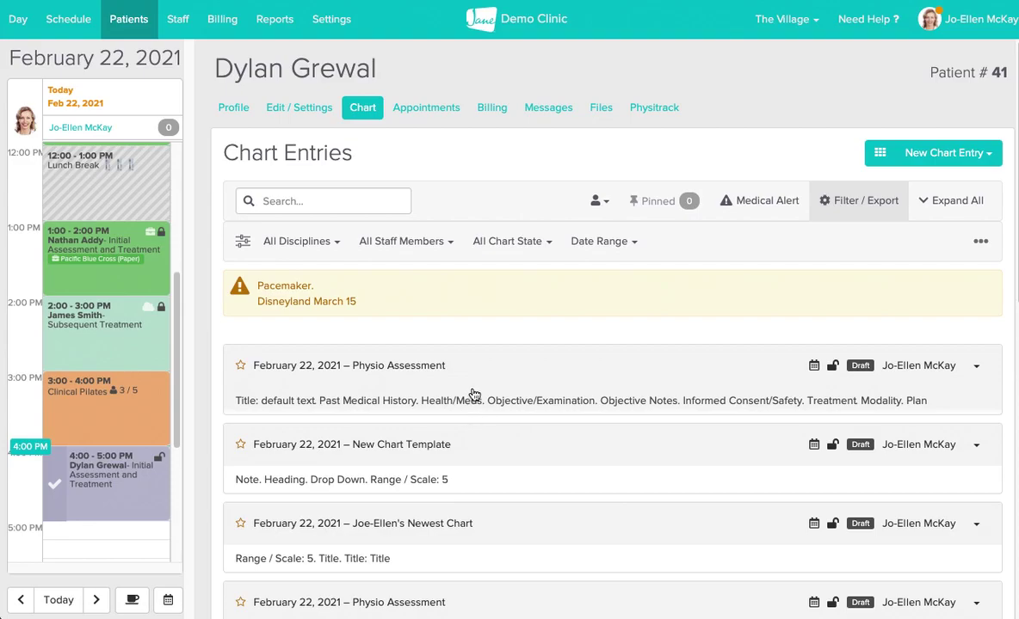
scroll(473, 395, down, 1)
scroll(473, 395, down, 1)
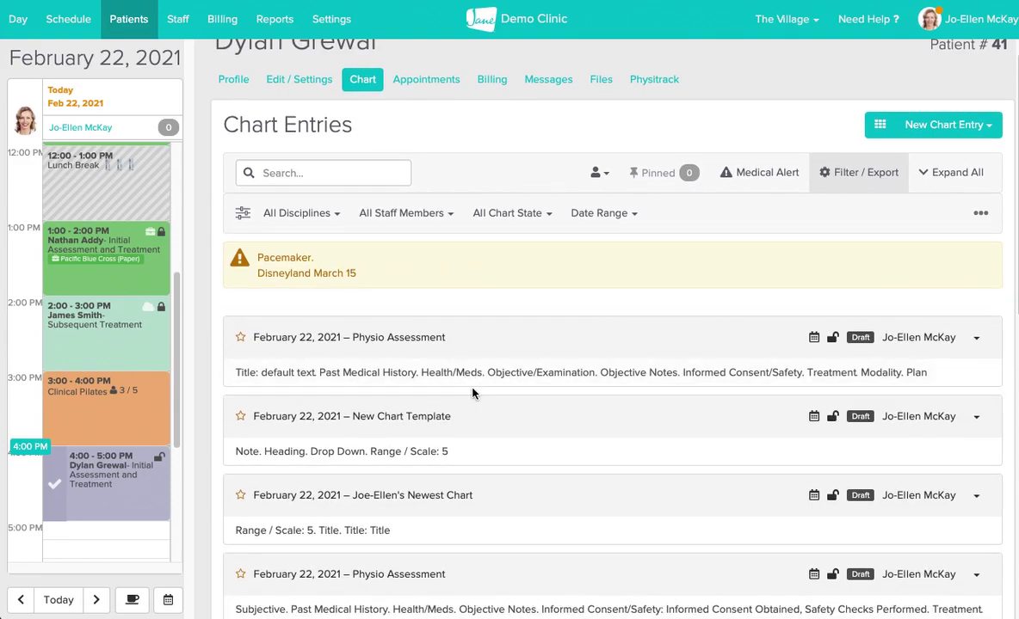
scroll(472, 393, up, 1)
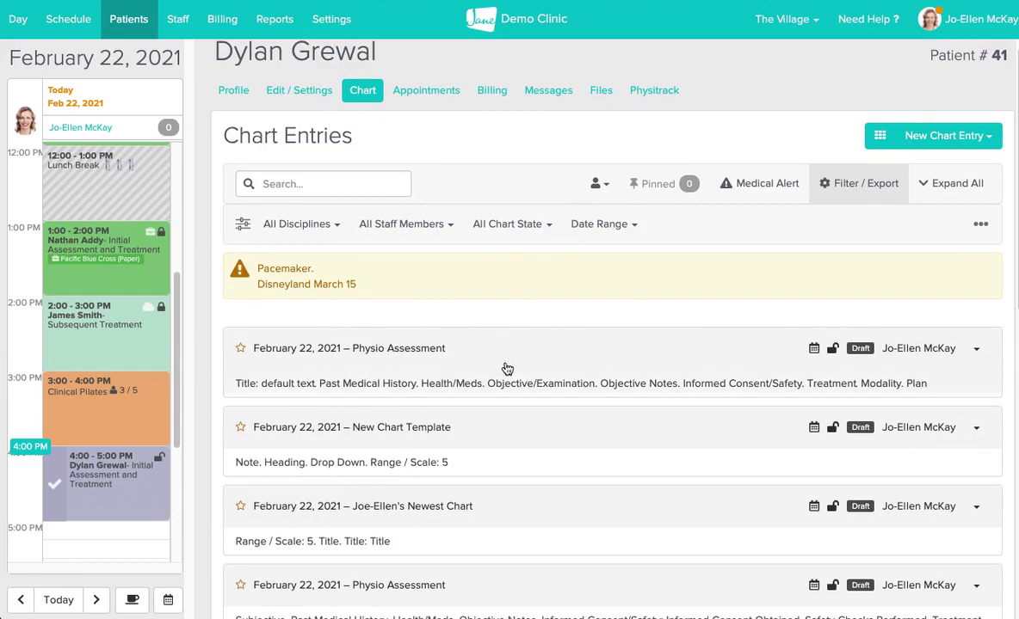
Look through the available templates and items for a new chart entry without adding any.
click(881, 138)
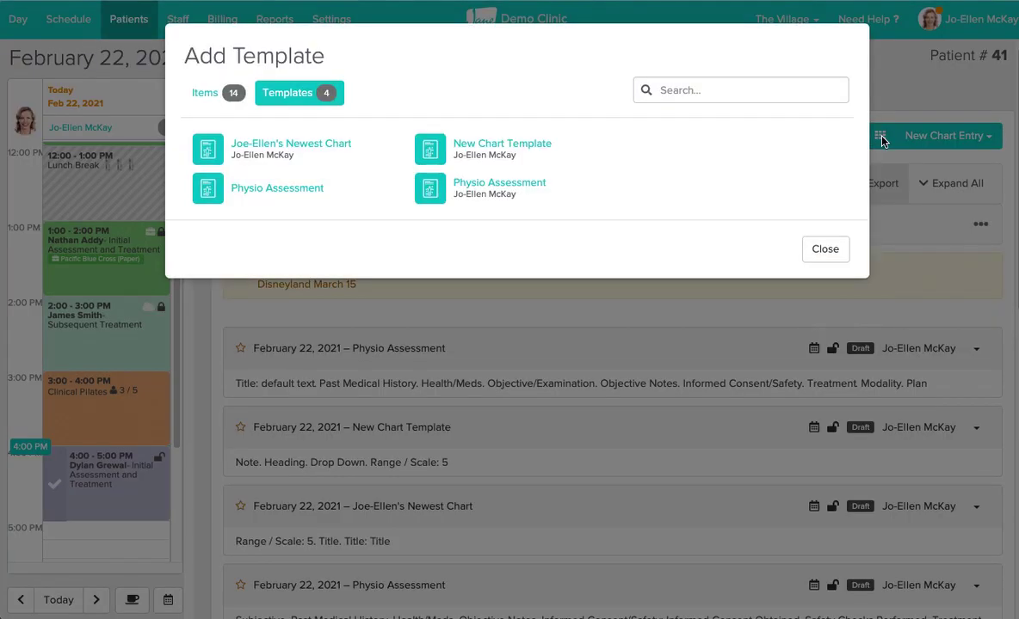
click(206, 92)
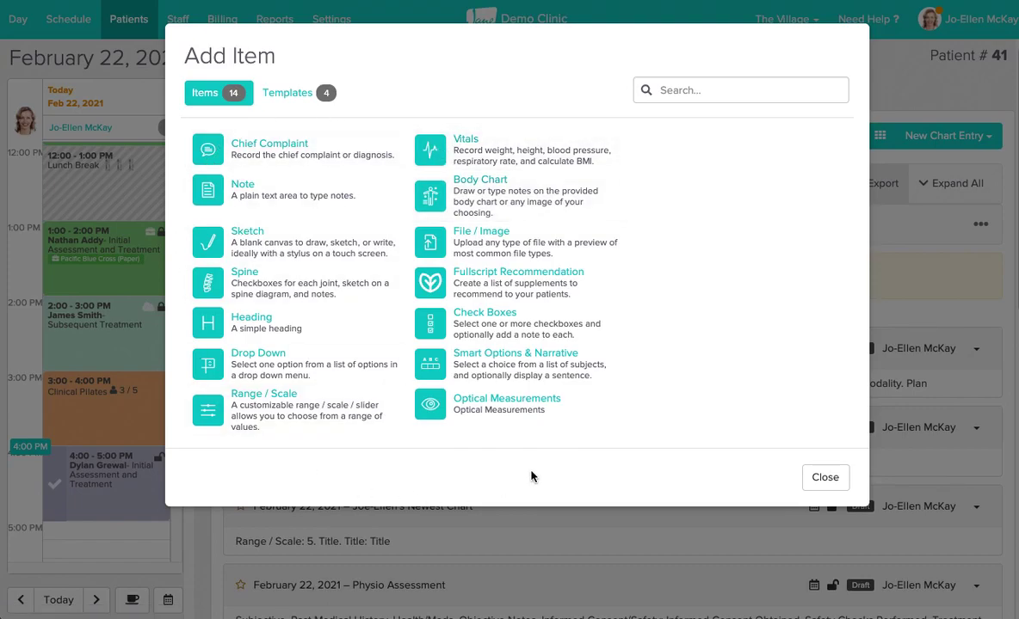
click(835, 483)
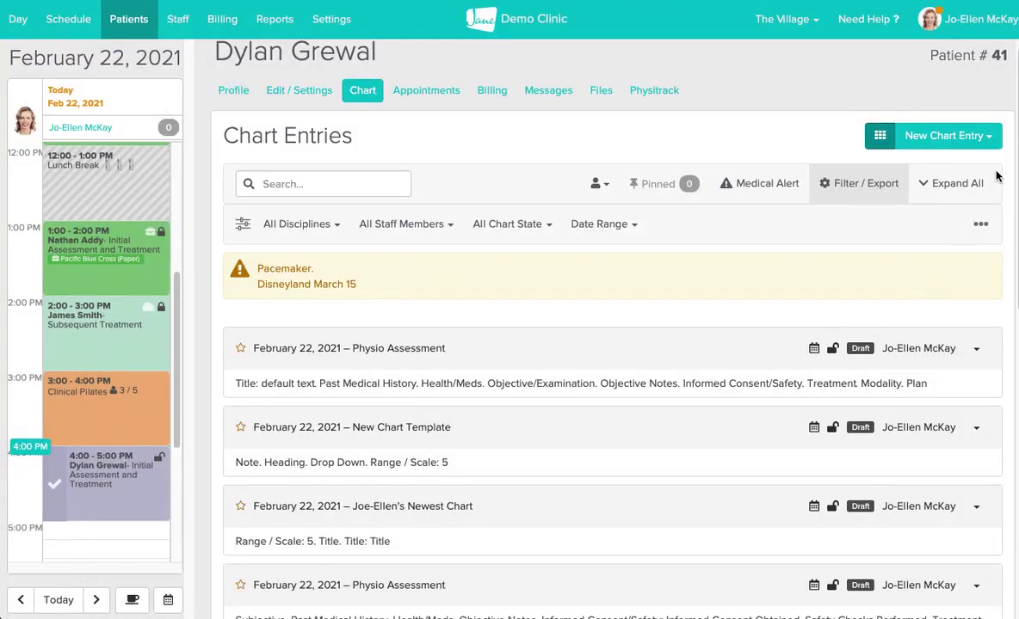
Start a new chart entry for the patient with a Chief Complaint item.
click(960, 140)
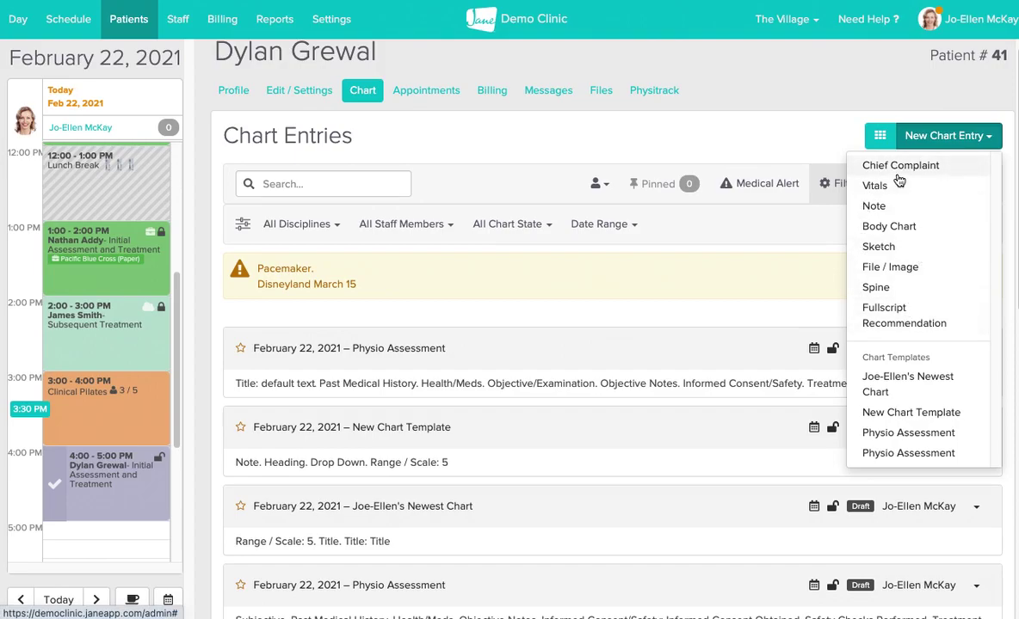
scroll(899, 180, down, 1)
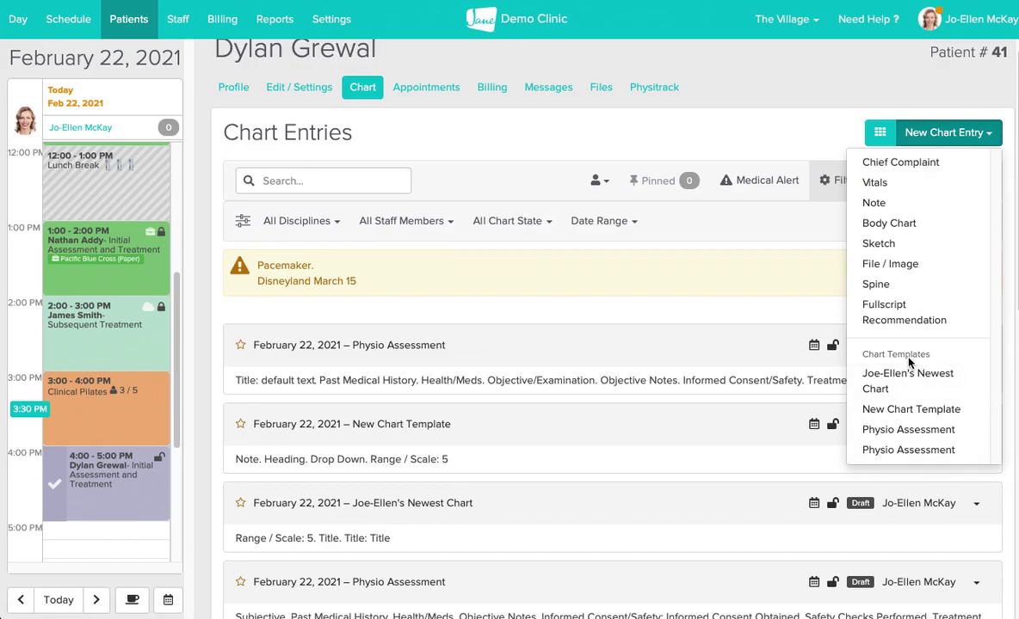
click(948, 135)
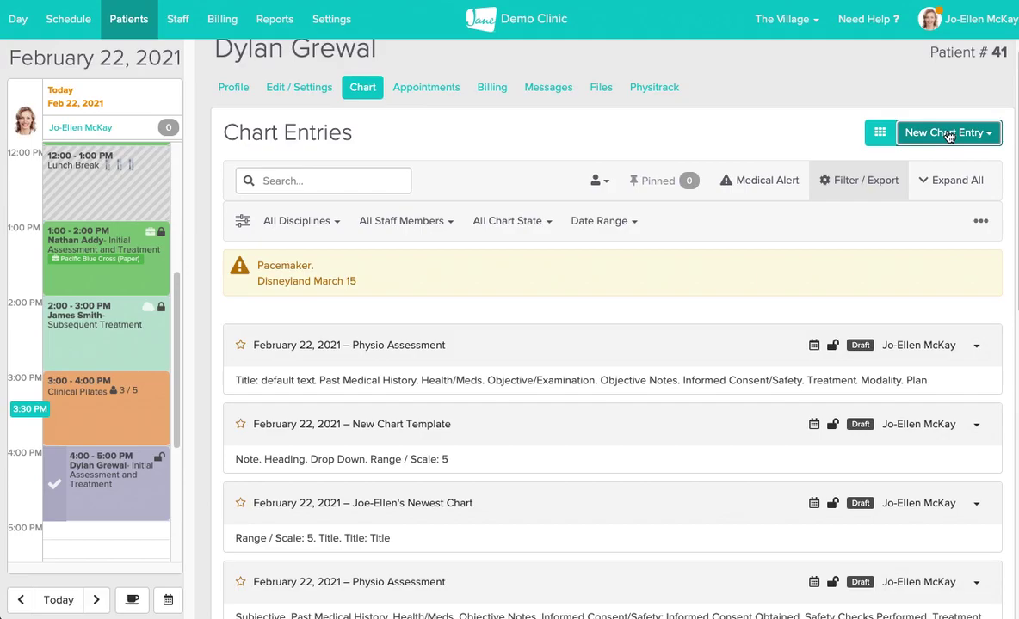
click(948, 135)
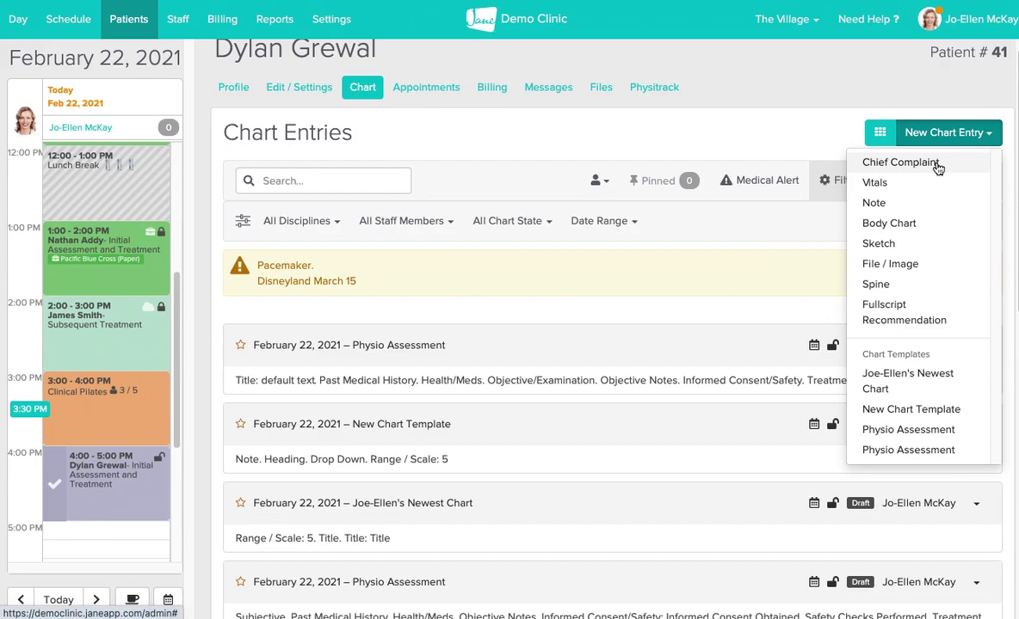
click(936, 163)
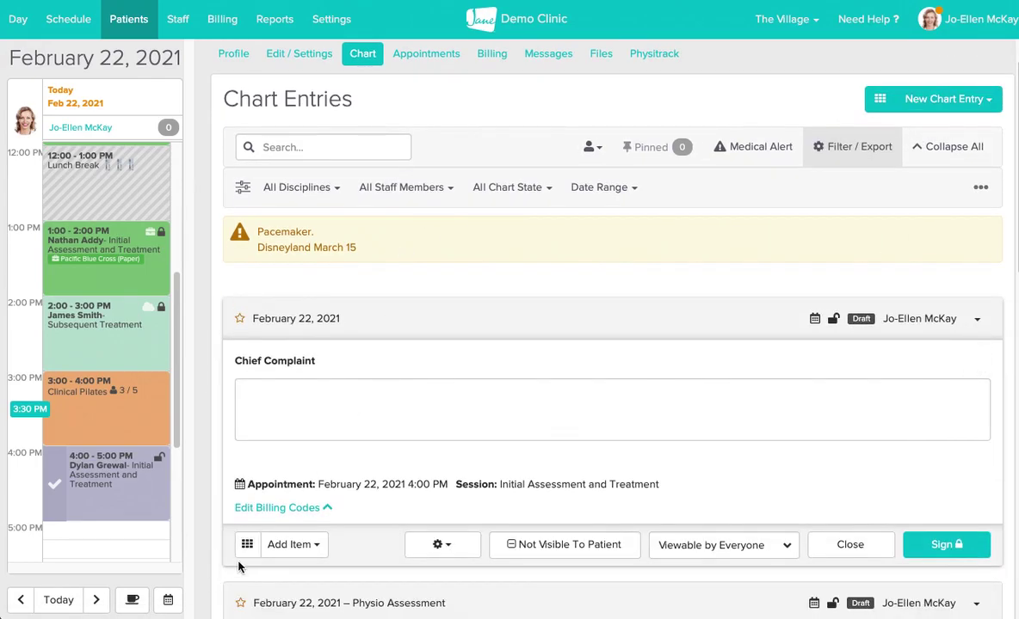
Add Vitals and Note items to the new chart entry below the Chief Complaint.
click(276, 549)
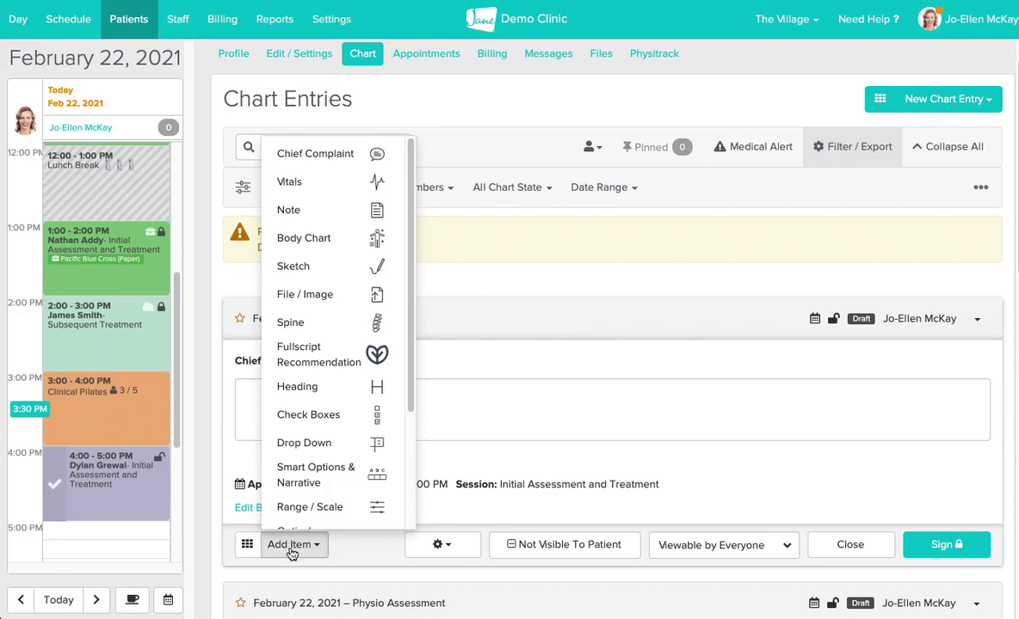
click(247, 545)
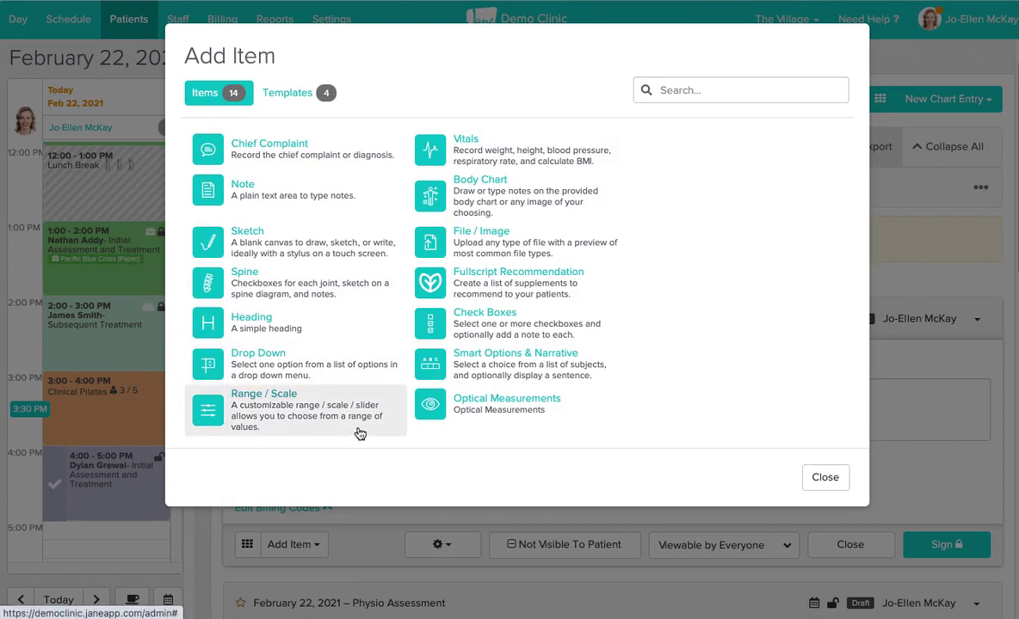
click(827, 480)
click(303, 548)
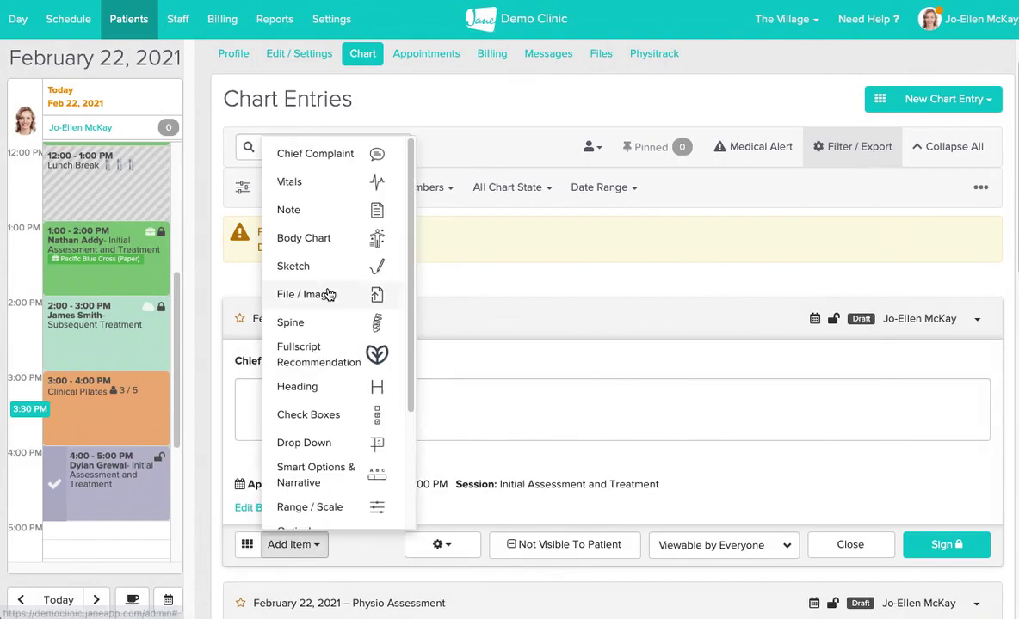
click(301, 179)
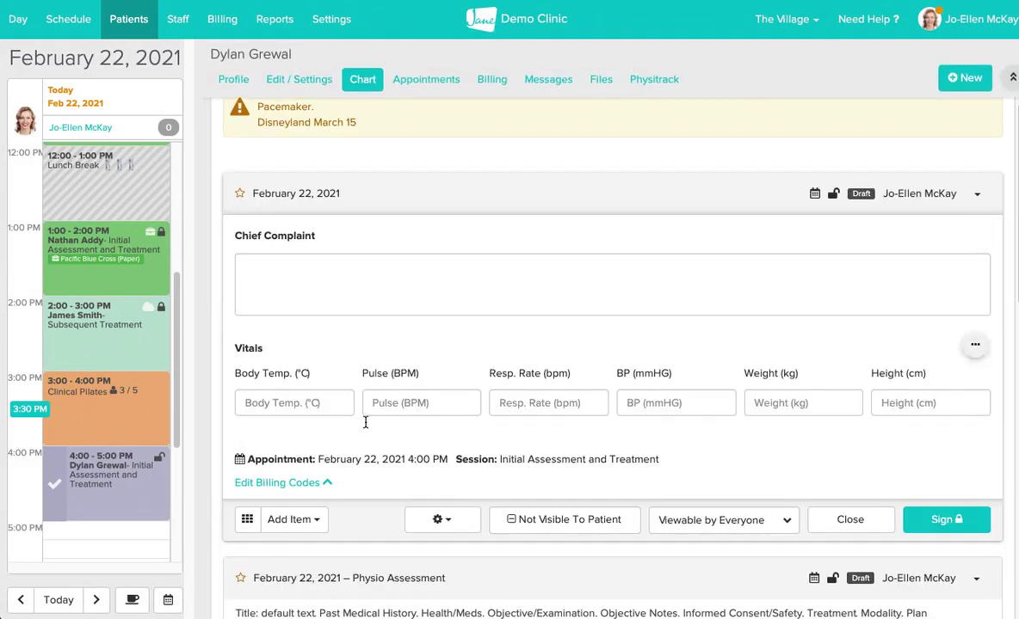
click(290, 519)
click(325, 191)
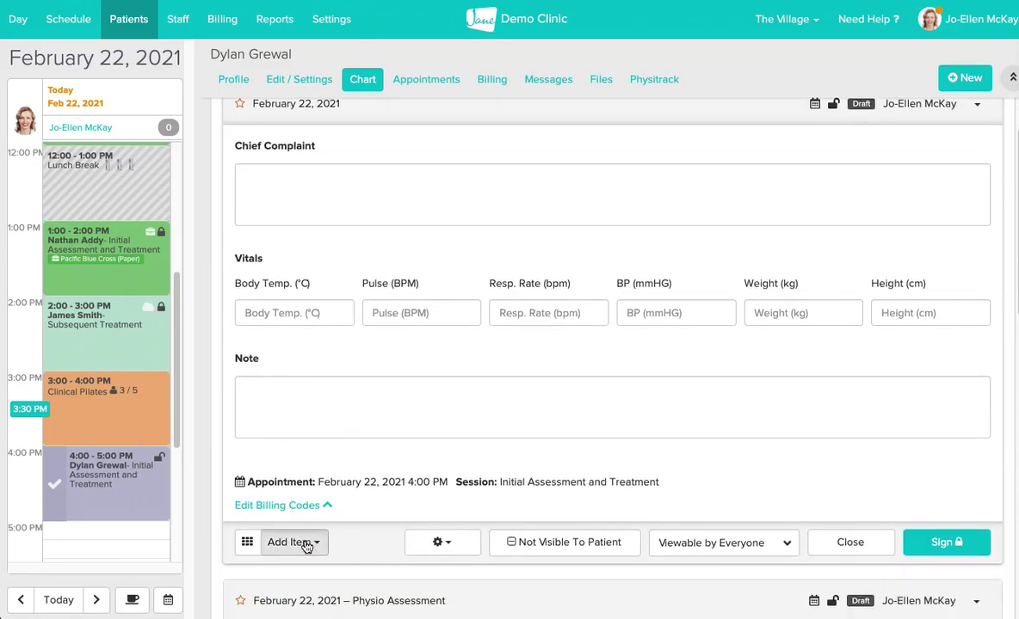
Add a Body Chart item to the draft chart entry below the Note.
click(308, 542)
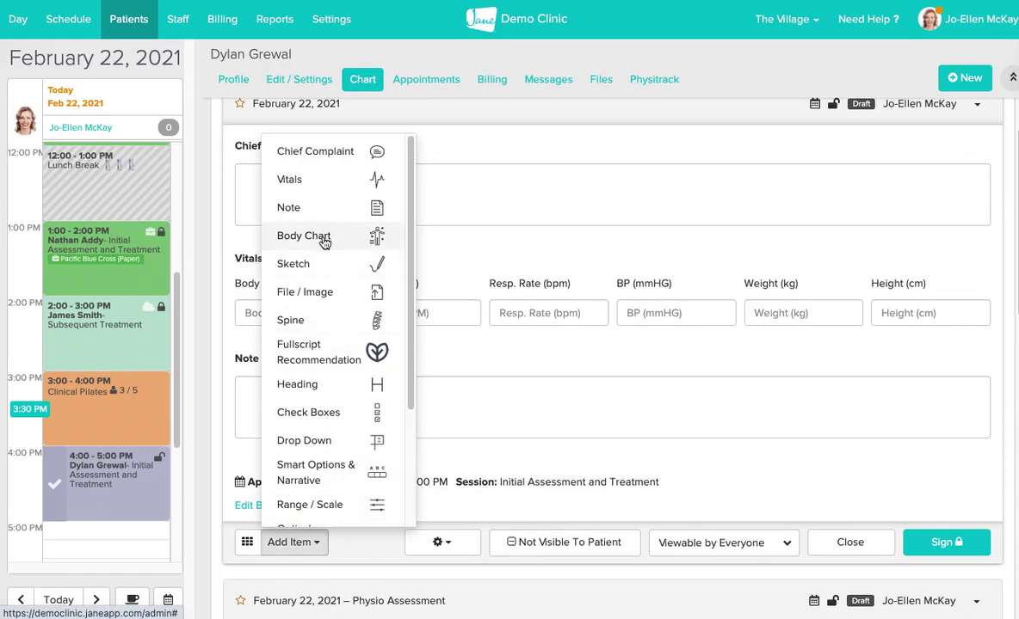
scroll(318, 240, down, 1)
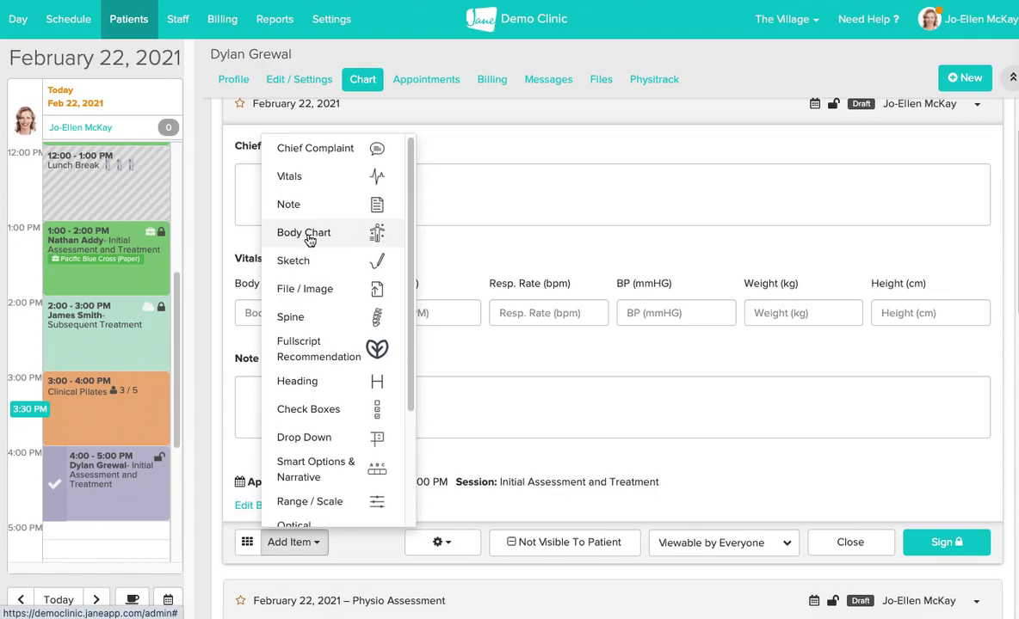
click(311, 240)
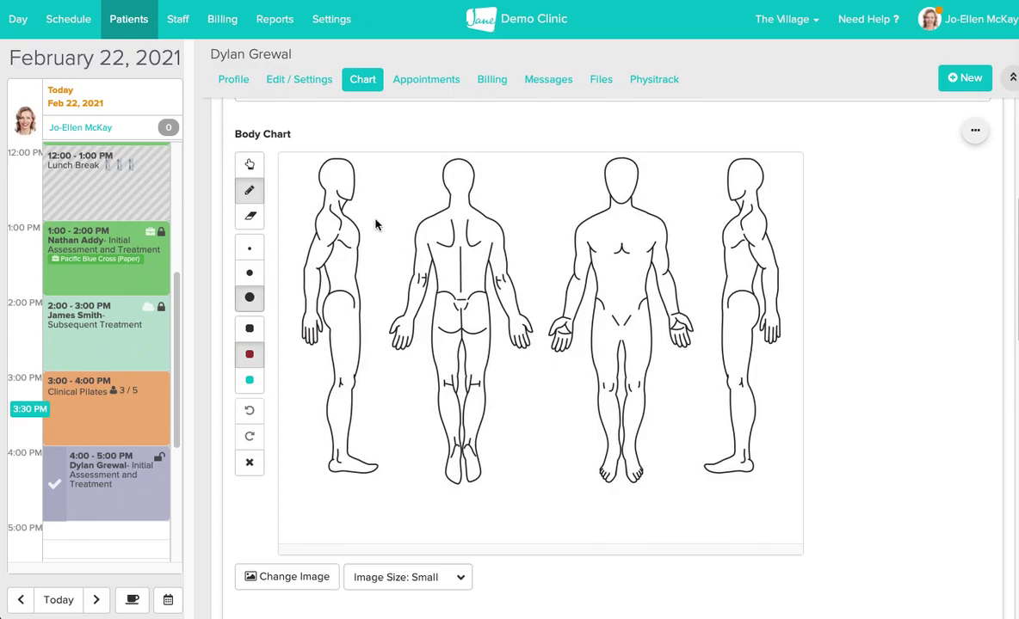
Place one numbered marker on the torso or arm of each of the four body chart figures, and enter "type text" as marker 1's note.
click(249, 164)
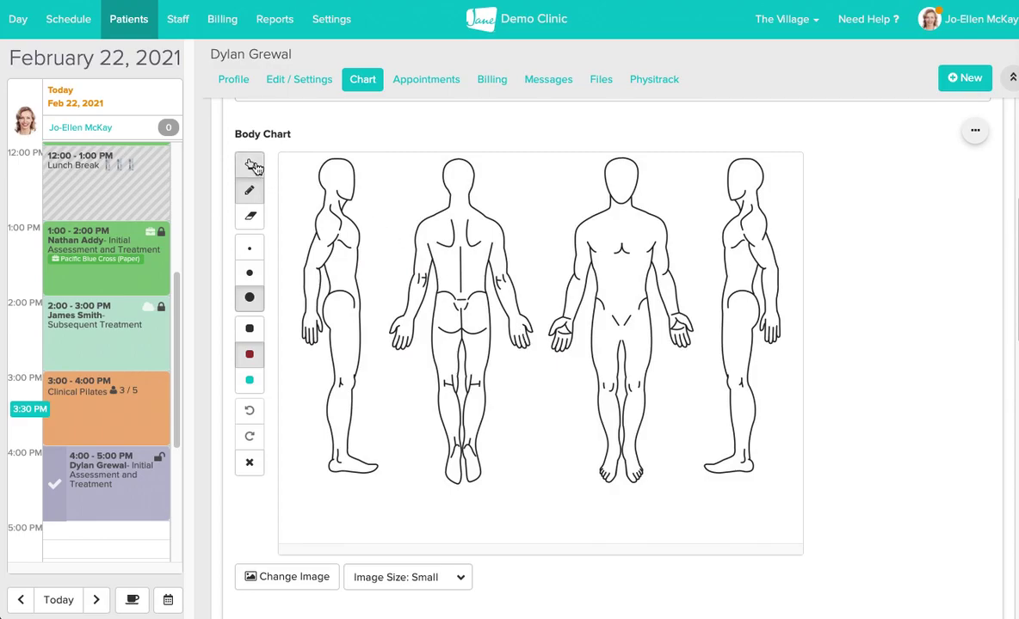
click(338, 251)
click(477, 285)
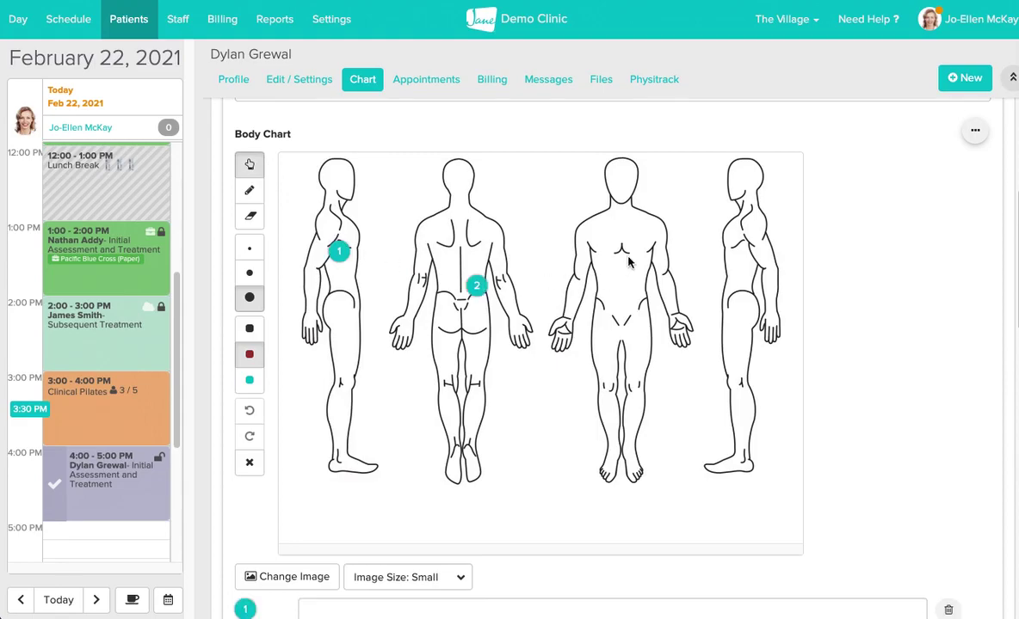
click(645, 256)
click(755, 249)
scroll(725, 342, down, 4)
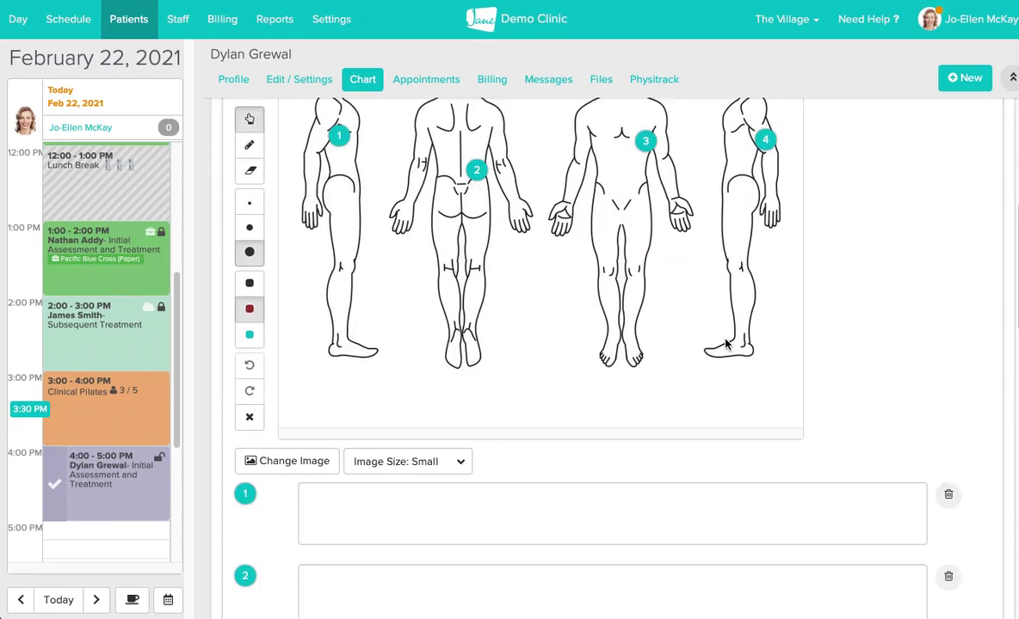
click(388, 318)
text(type t)
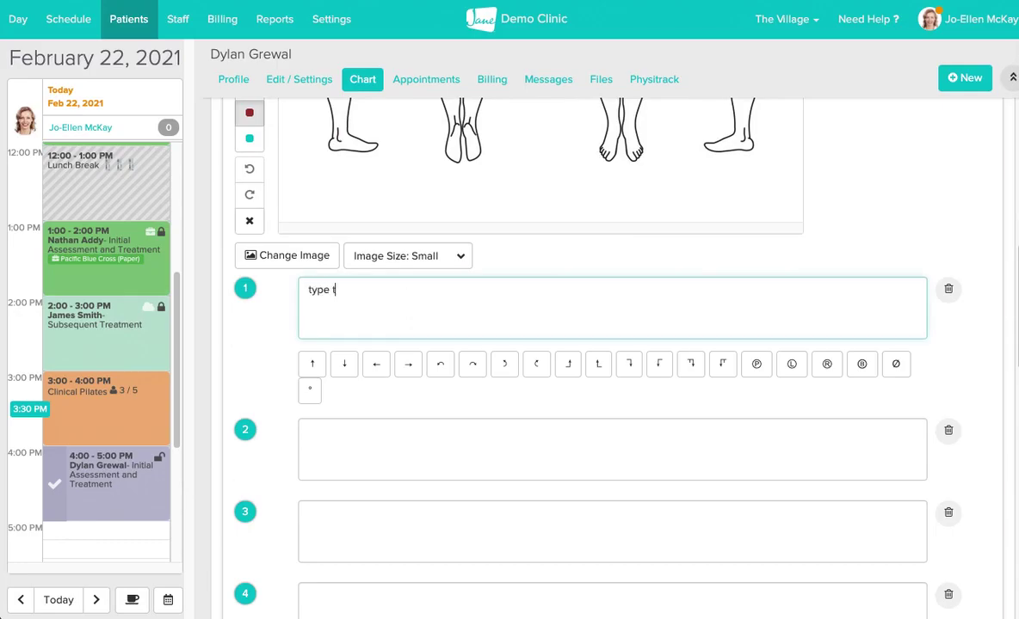
text(ext)
Draw thick red pencil circles around the first side-view figure's hip and the back-view figure's right hand.
scroll(351, 333, up, 3)
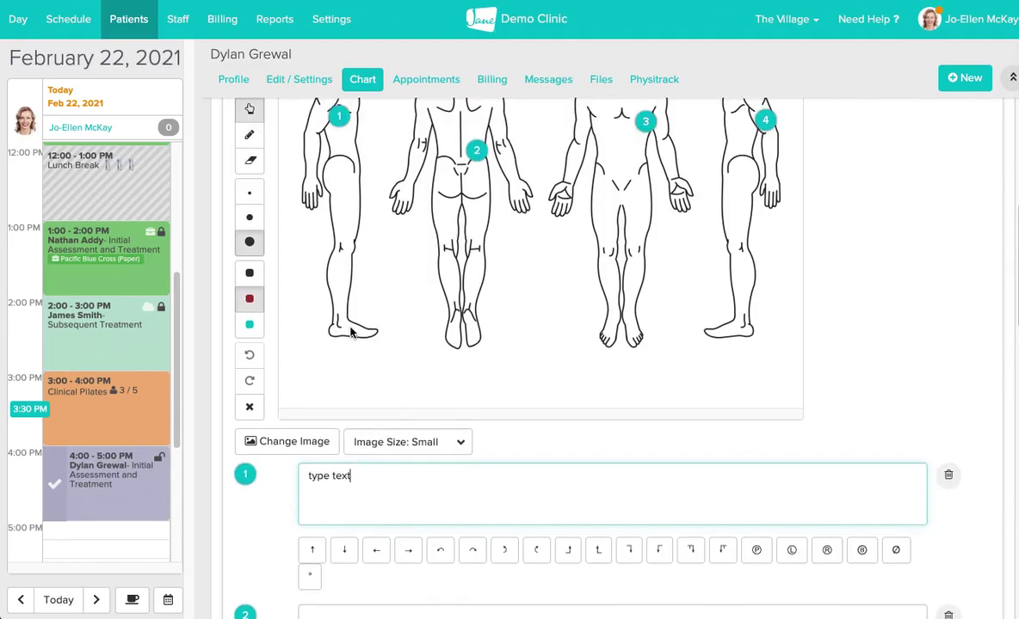
scroll(351, 333, up, 2)
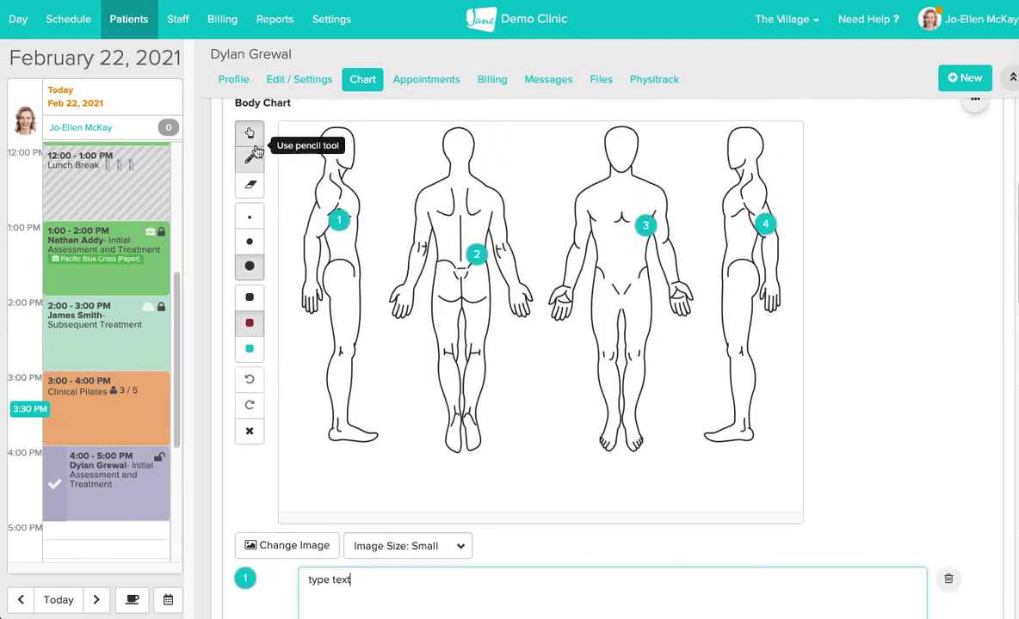
click(255, 153)
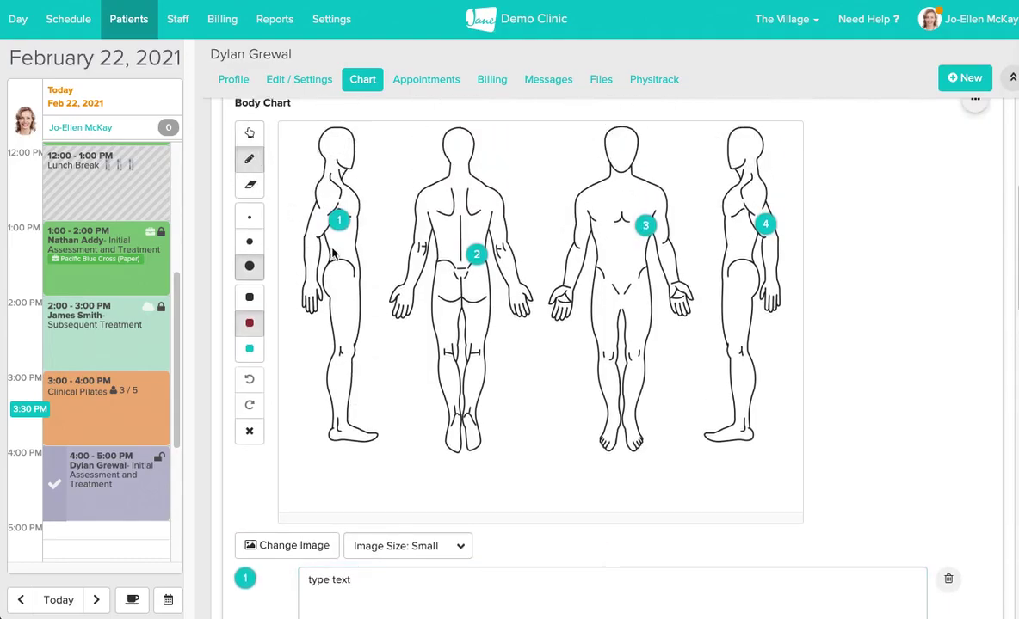
mouse_move(334, 252)
mouse_down()
mouse_move(312, 262)
mouse_move(343, 243)
mouse_move(331, 239)
mouse_up()
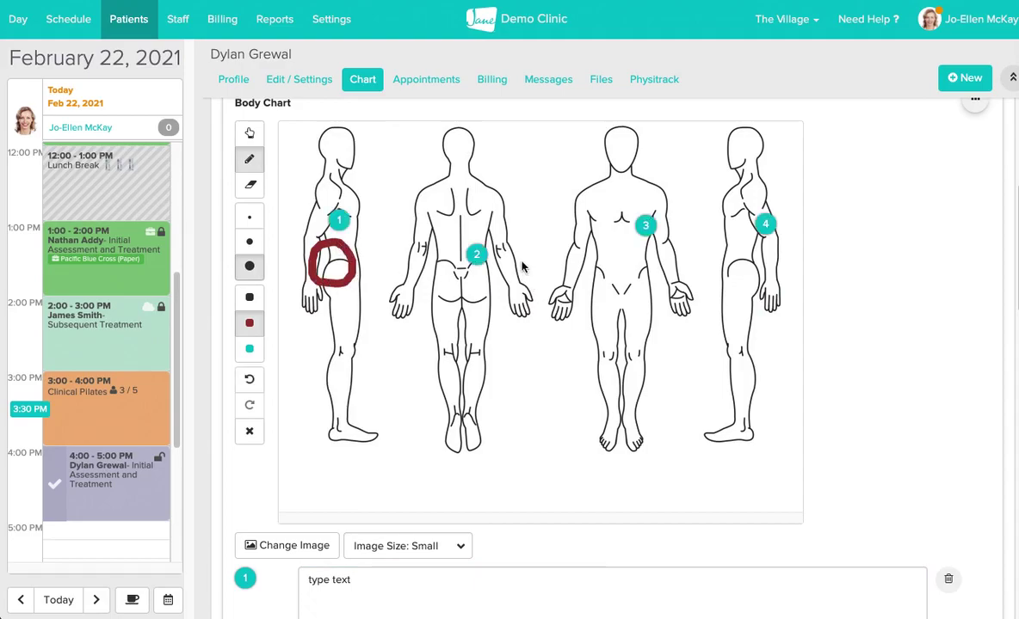
mouse_move(522, 267)
mouse_down()
mouse_move(512, 323)
mouse_move(525, 256)
mouse_up()
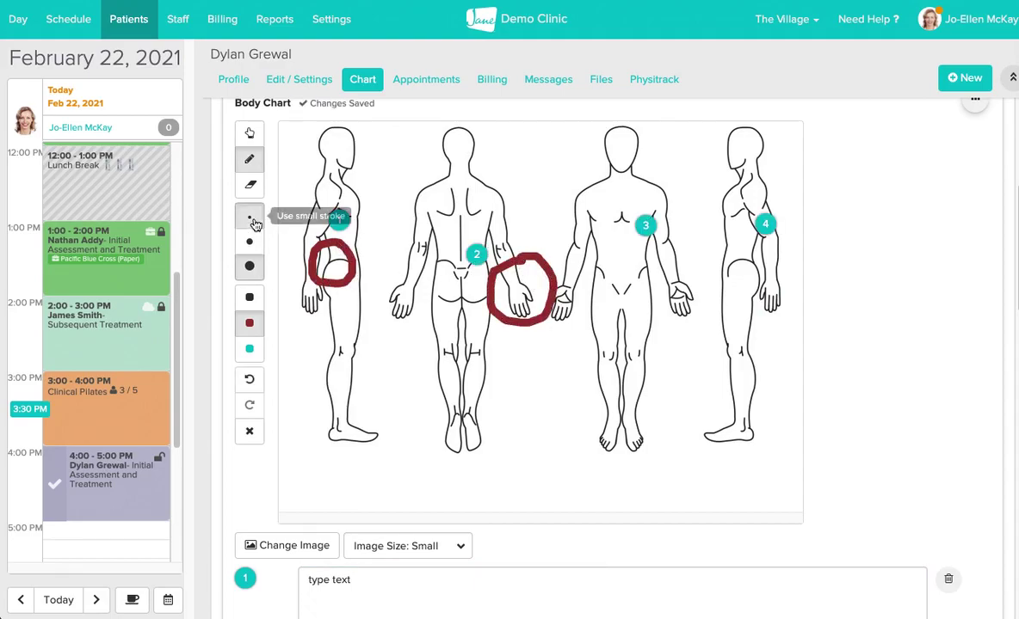
Circle the front-view figure's knees on the body chart with a small teal pencil stroke.
click(250, 218)
click(250, 349)
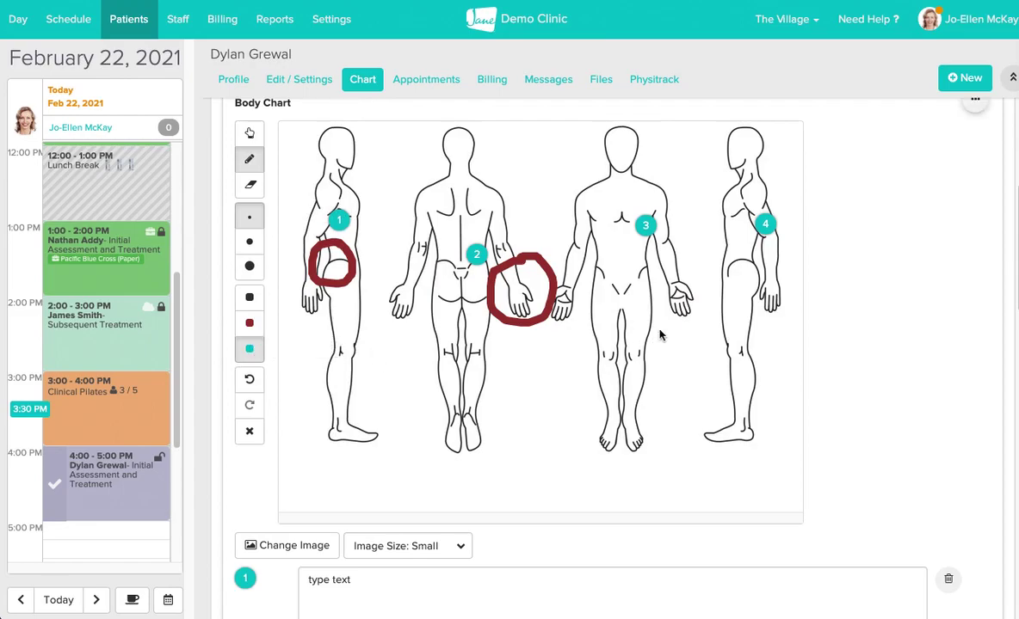
mouse_move(660, 334)
mouse_down()
mouse_move(564, 337)
mouse_move(644, 378)
mouse_move(664, 340)
mouse_up()
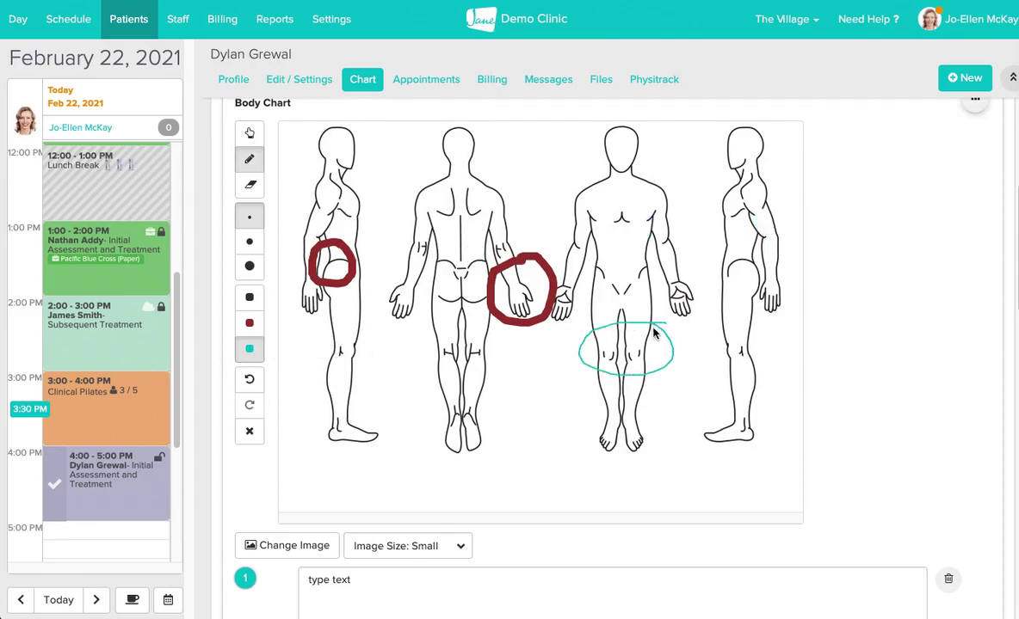
View the file choices for replacing the body chart image without selecting a file.
scroll(644, 377, down, 3)
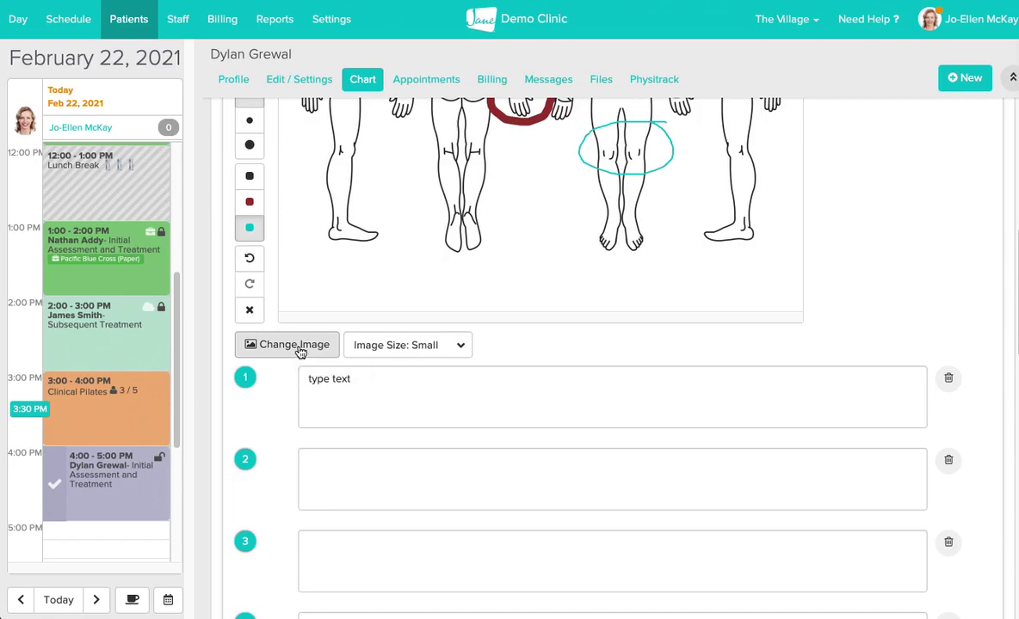
click(299, 347)
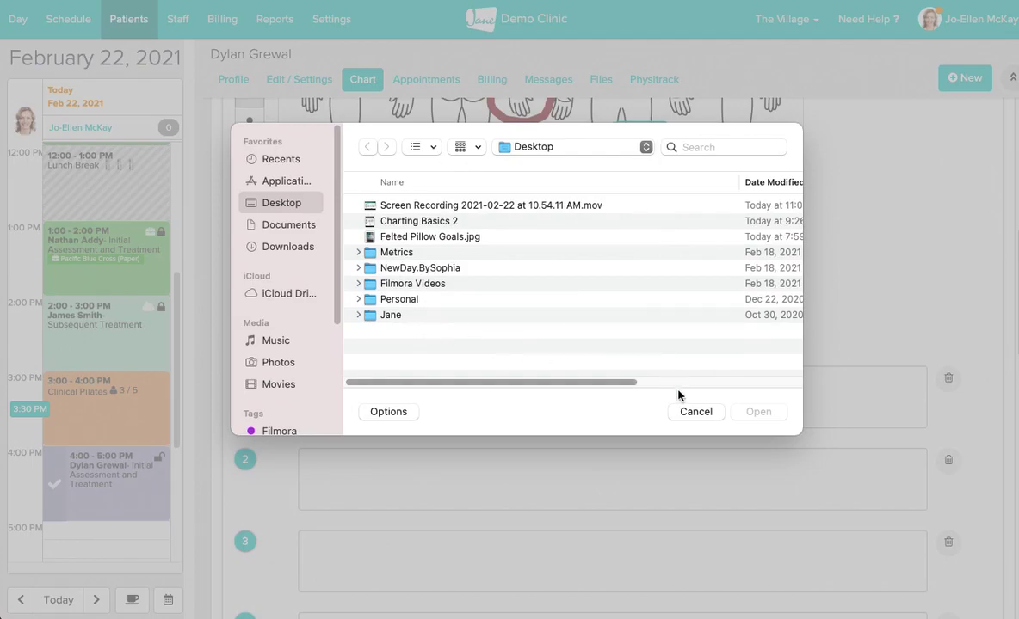
click(693, 411)
Review the annotated body chart and its marker notes, and look at the items and templates offered for a new chart entry.
scroll(659, 220, up, 5)
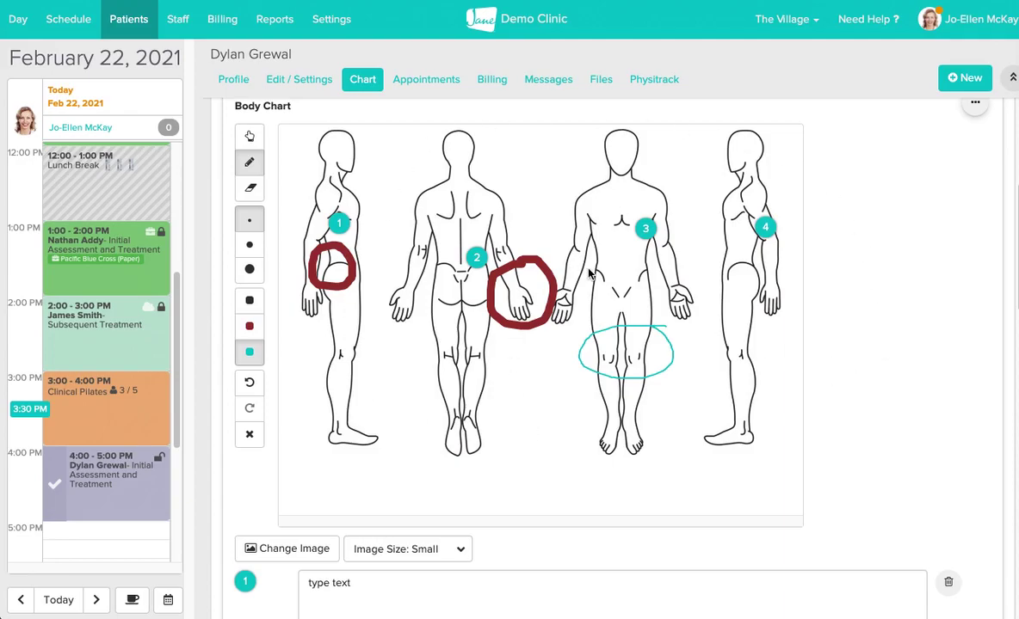
scroll(410, 276, down, 2)
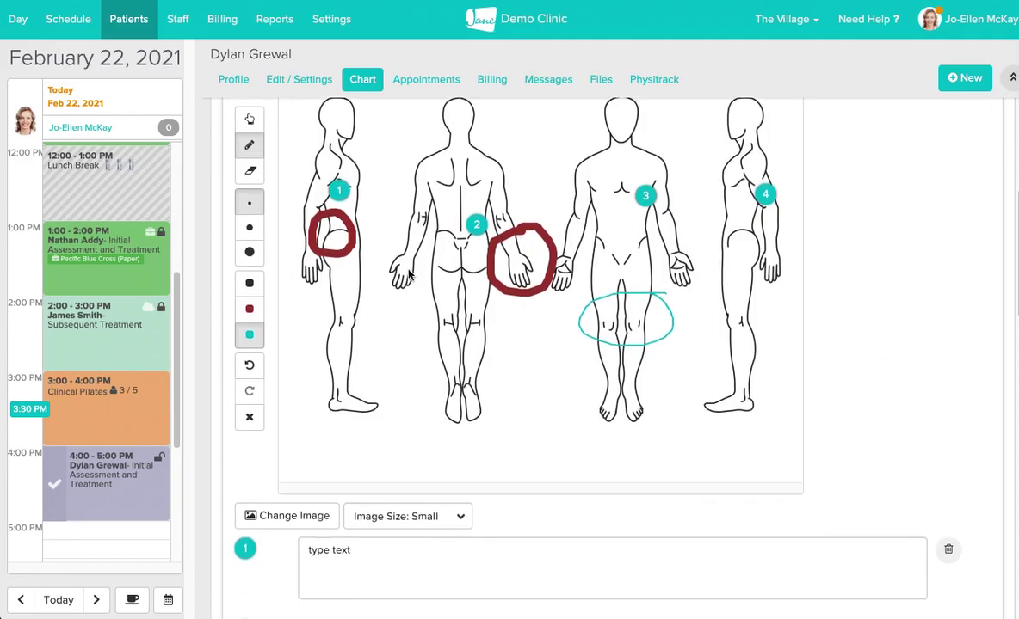
scroll(409, 274, down, 5)
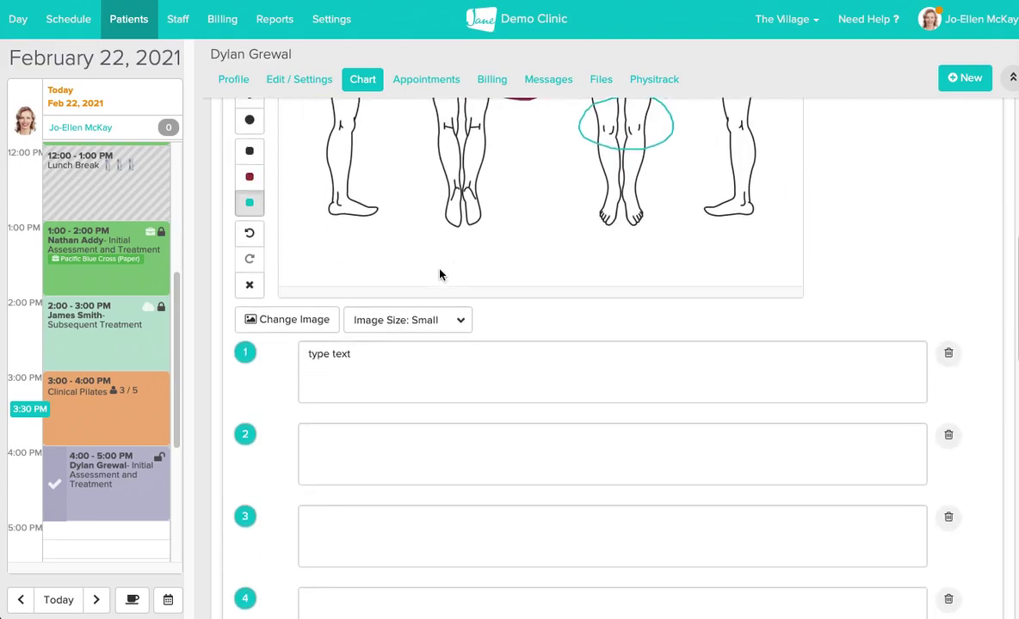
scroll(440, 275, down, 8)
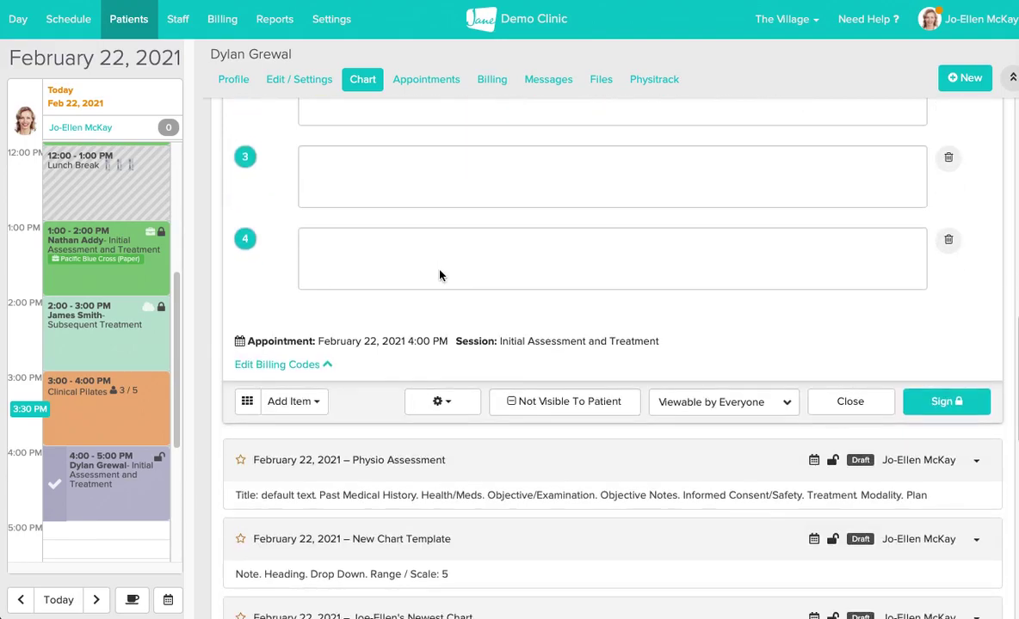
scroll(440, 275, up, 15)
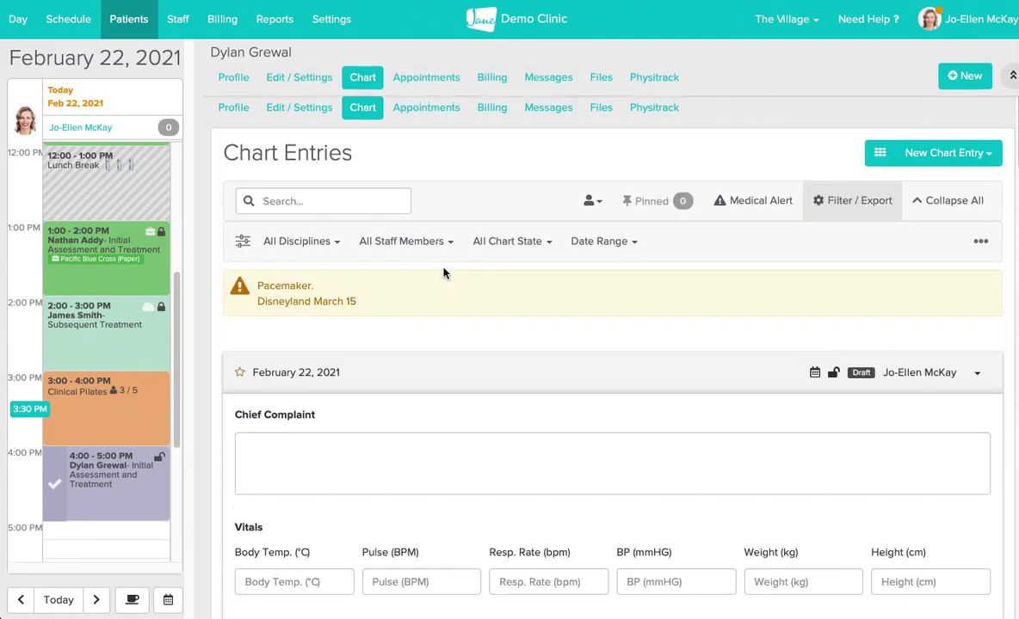
click(923, 162)
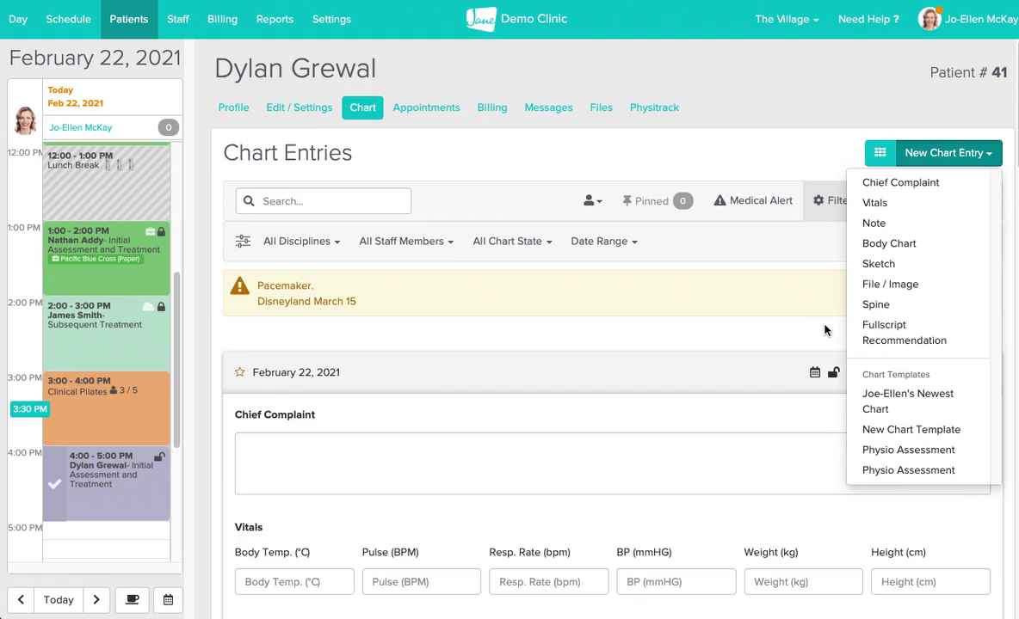
Open the current staff member's chart templates to see their own and the other available templates.
click(178, 20)
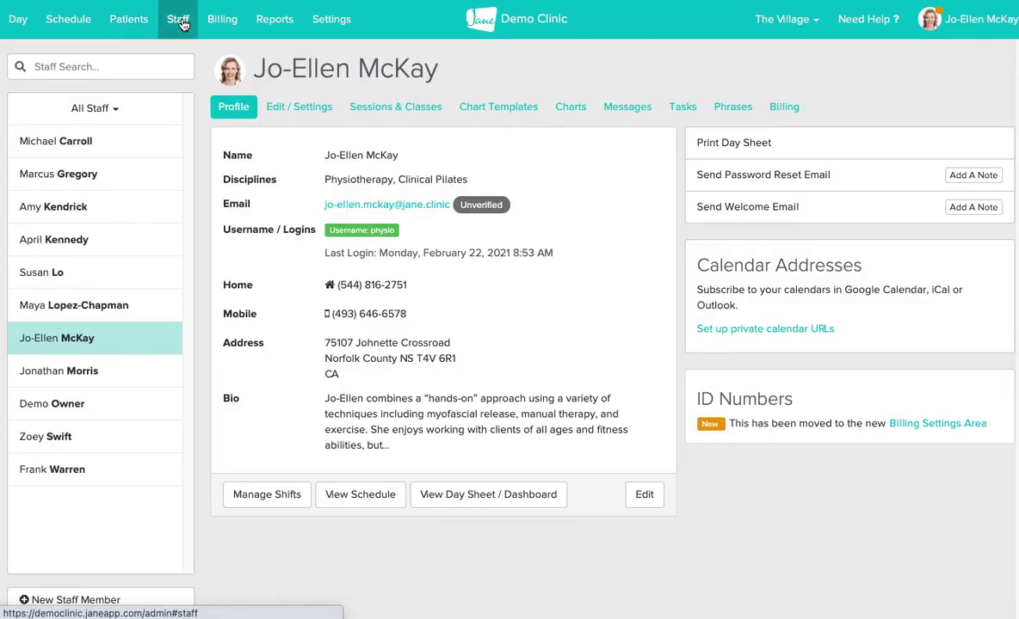
click(501, 111)
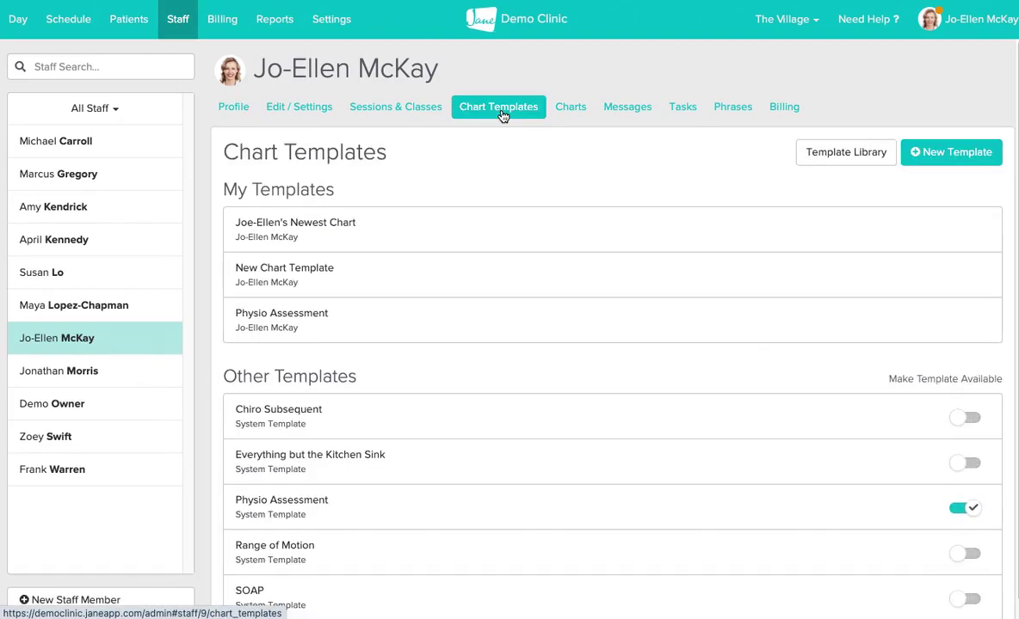
scroll(480, 172, down, 1)
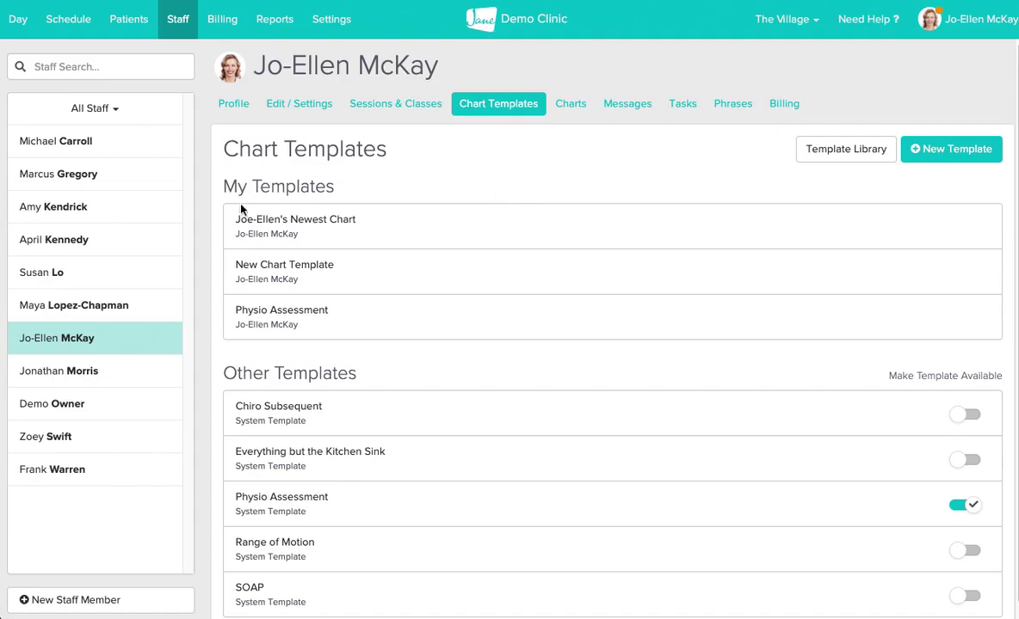
Look through the available chart templates and open the staff member's own Physio Assessment template for editing.
scroll(365, 338, down, 1)
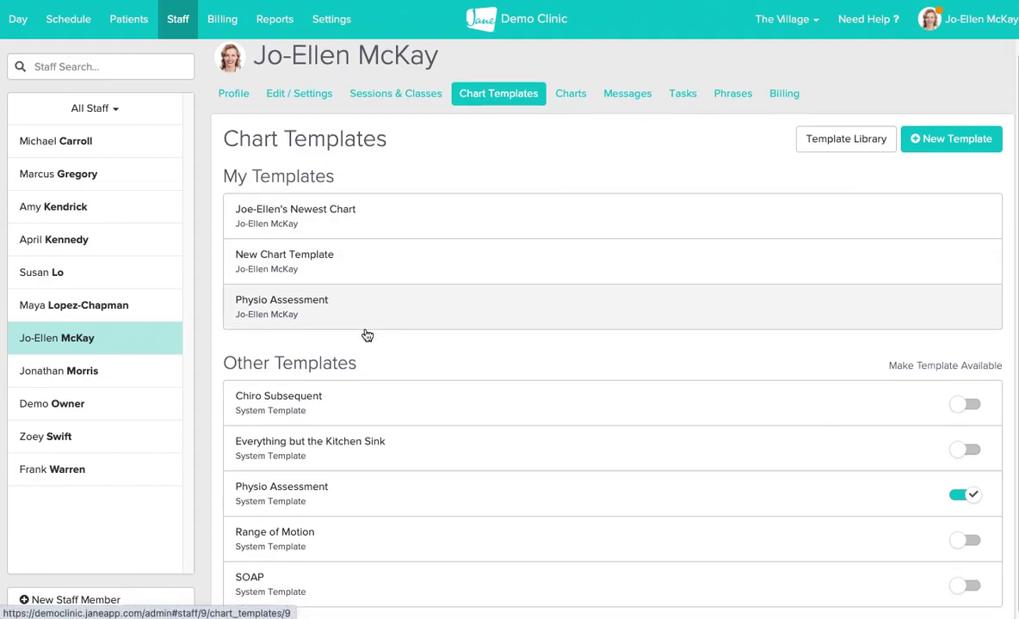
scroll(362, 297, down, 1)
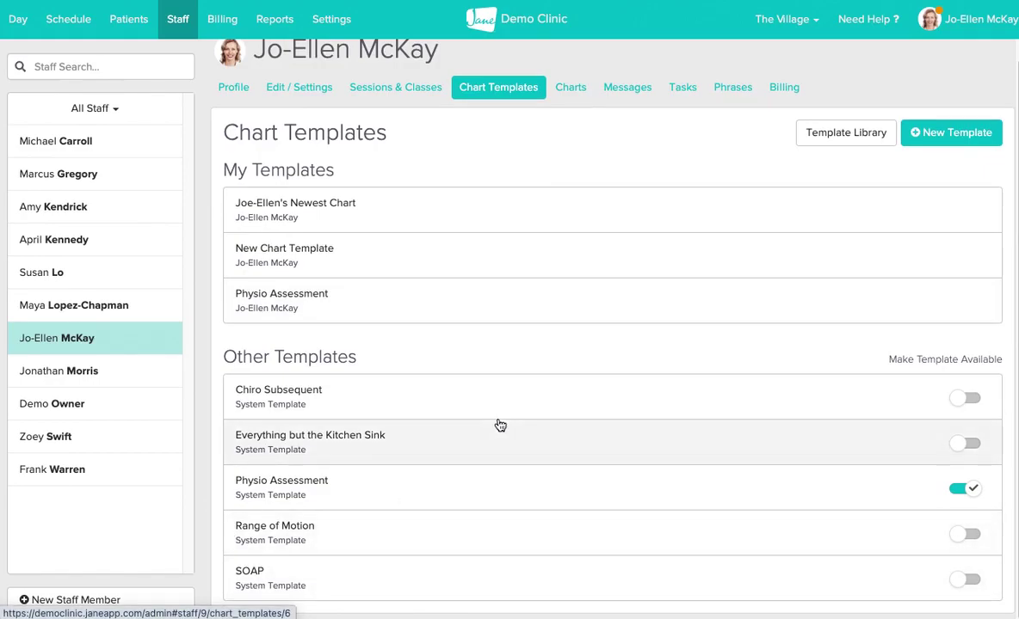
scroll(718, 349, up, 2)
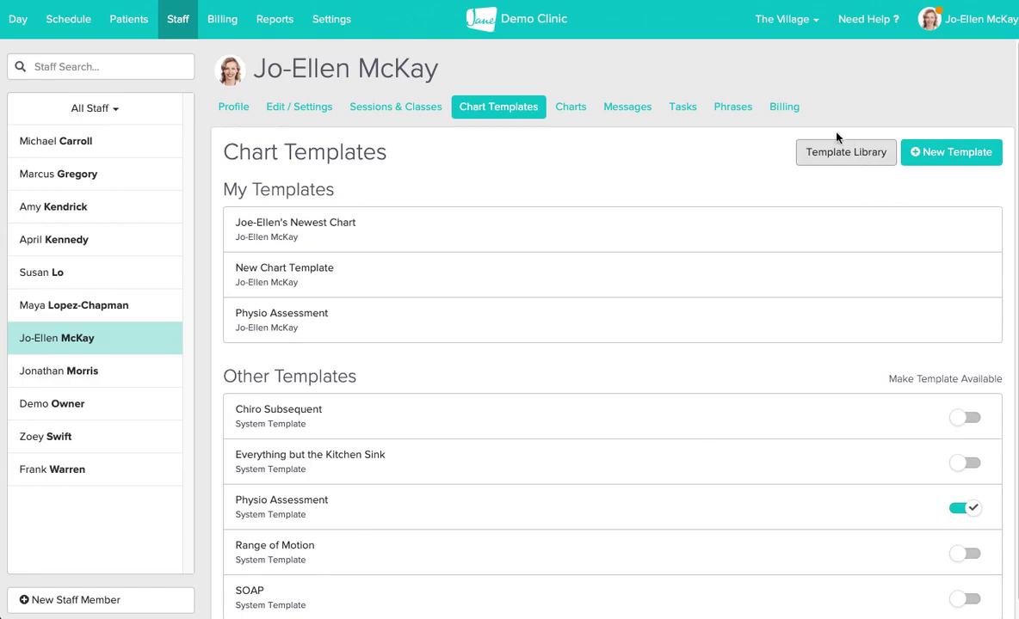
click(321, 330)
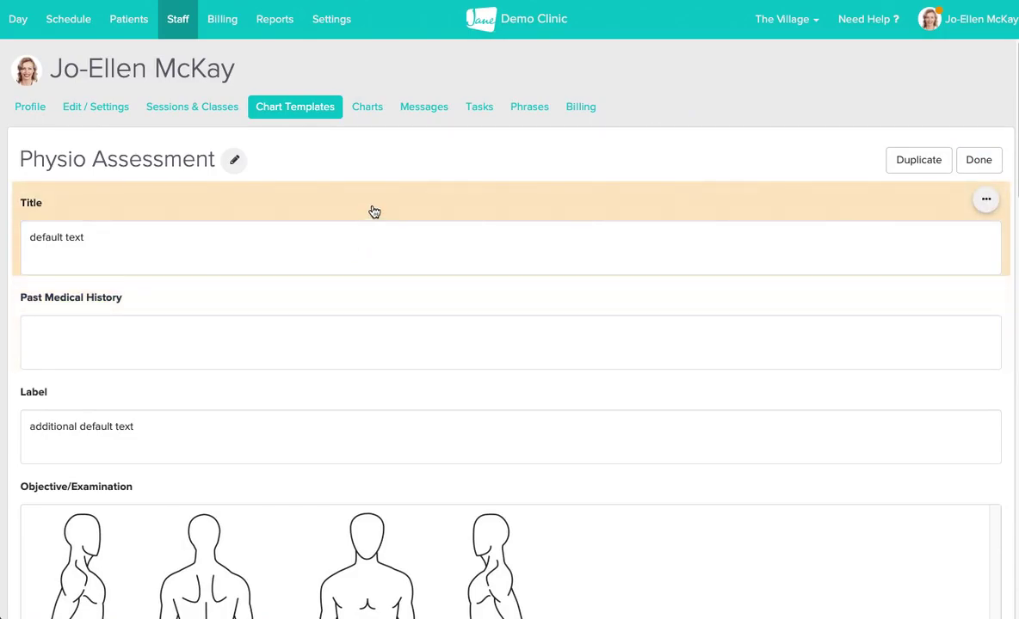
Open the template's Title note for editing, view its label and default text fields, and save the note.
click(371, 211)
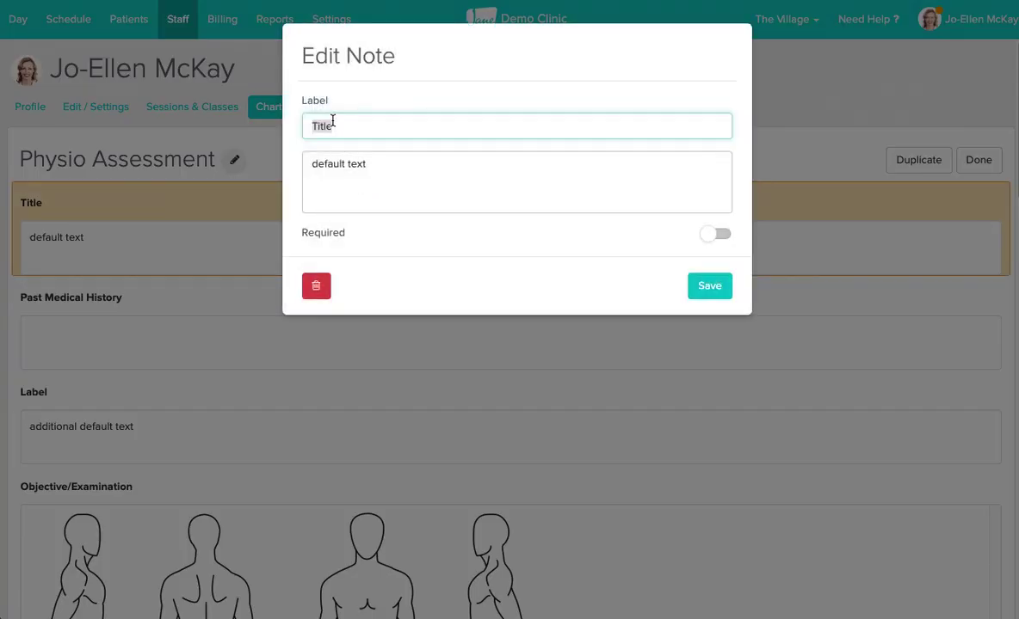
click(312, 121)
click(350, 169)
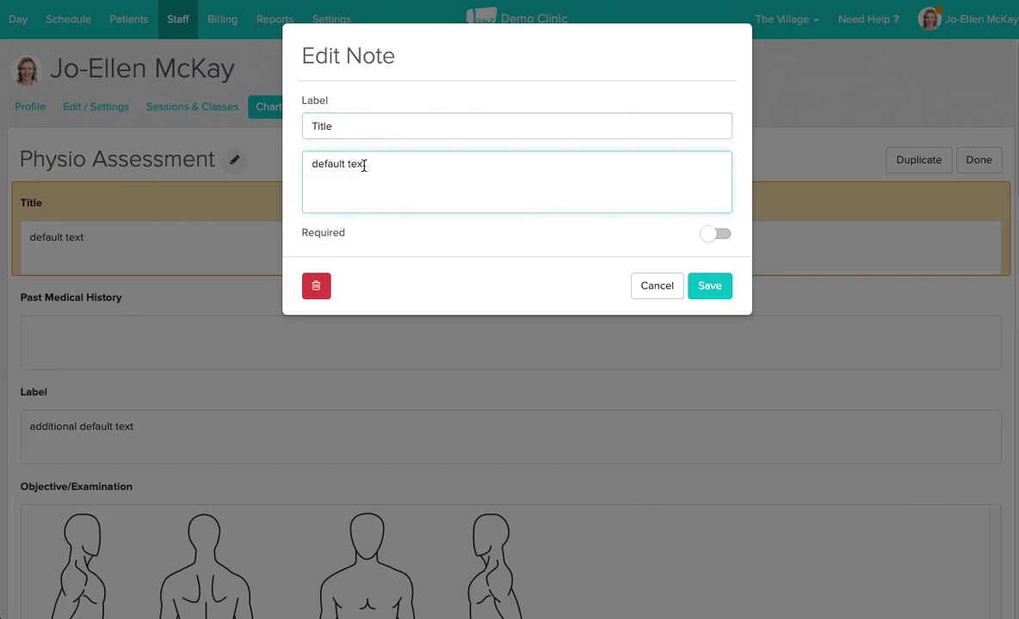
click(710, 285)
scroll(721, 300, down, 3)
scroll(724, 304, up, 3)
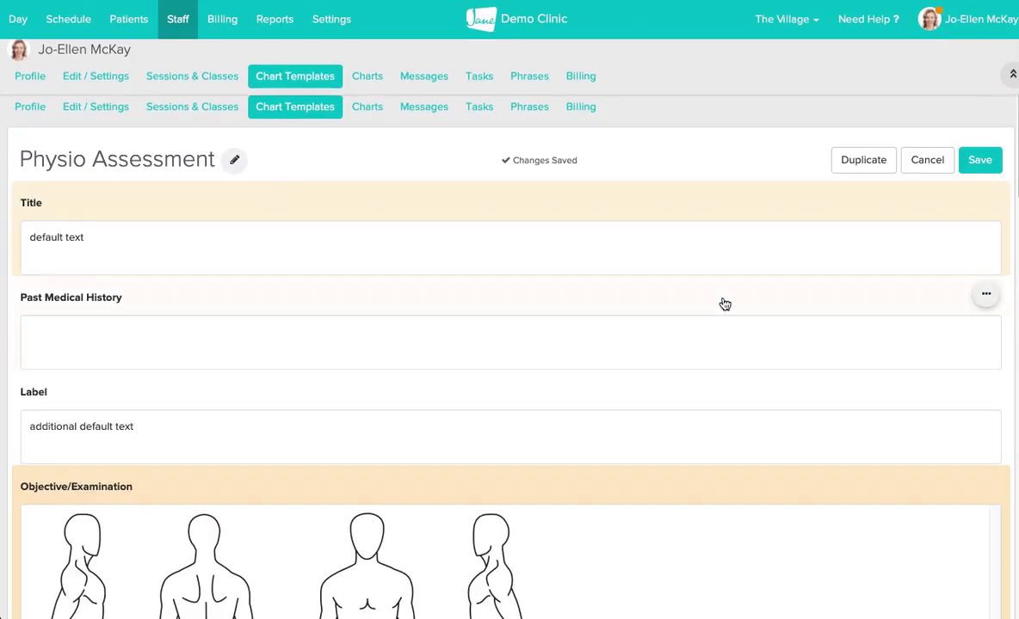
Rename the template to "Physio Assessment title" and save it.
click(234, 160)
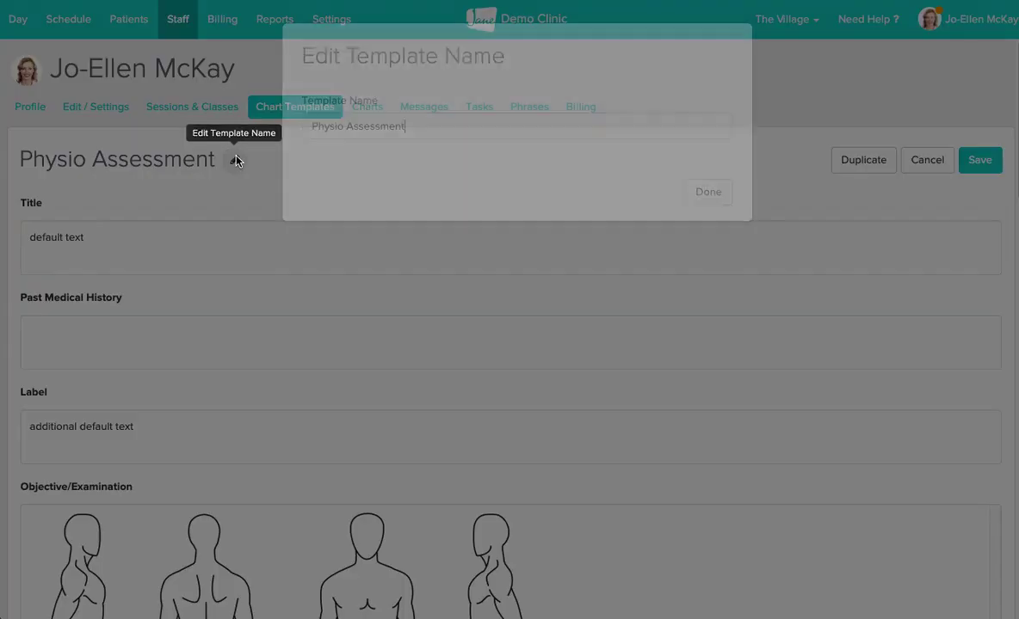
text(title)
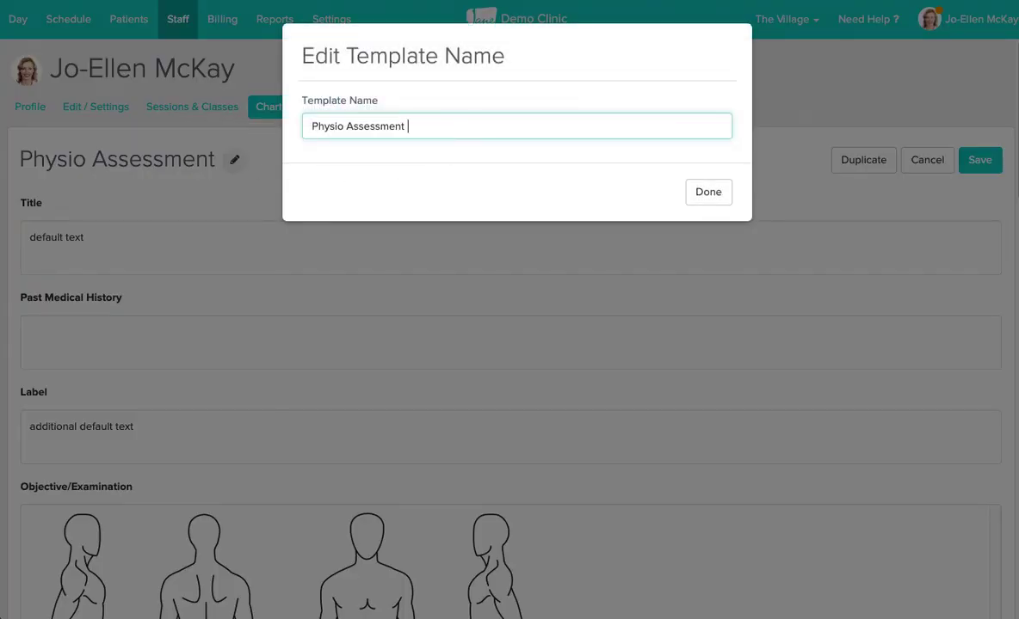
click(719, 190)
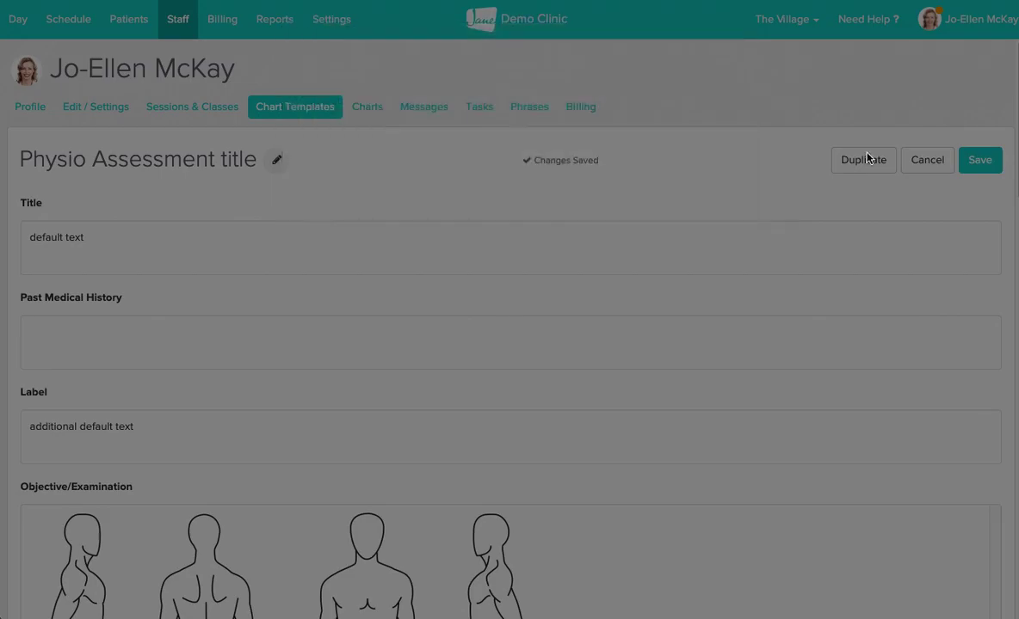
click(980, 160)
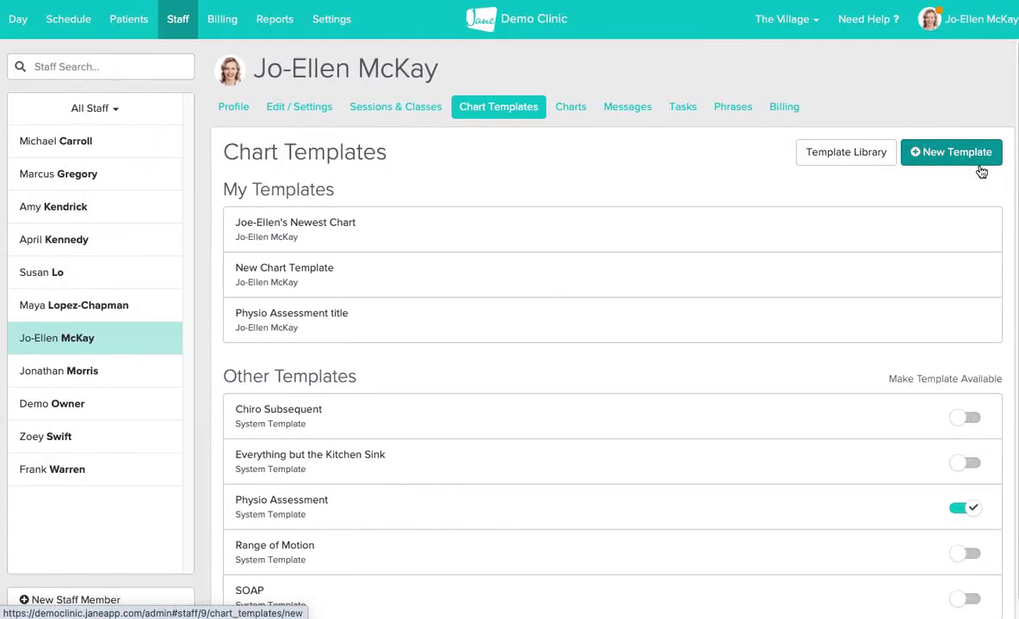
Open the chart of the patient booked at 4:00 PM today and start a new entry from the Physio Assessment template.
click(19, 21)
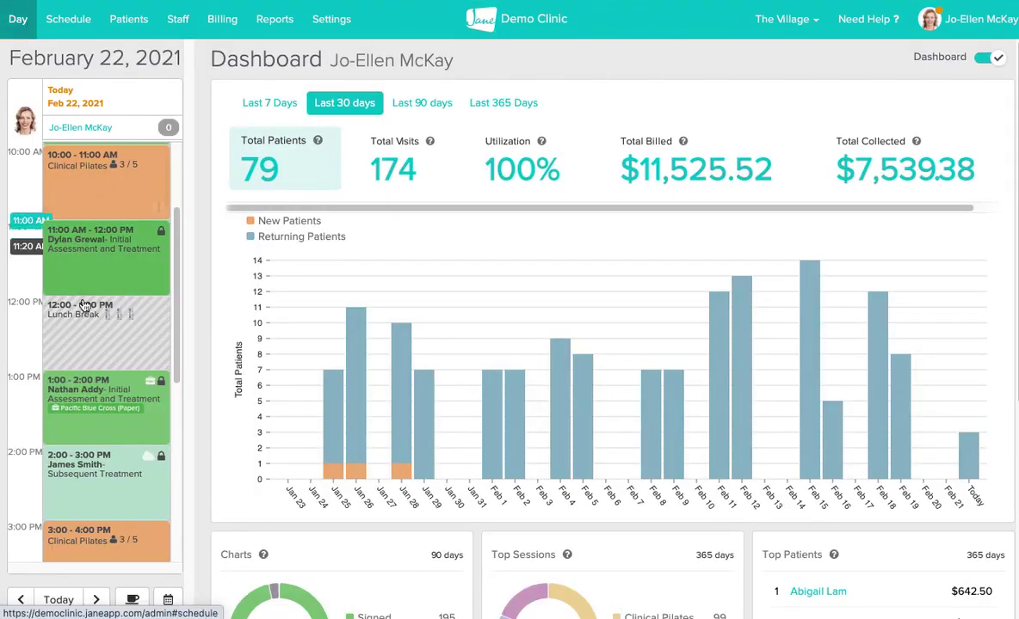
scroll(103, 340, down, 3)
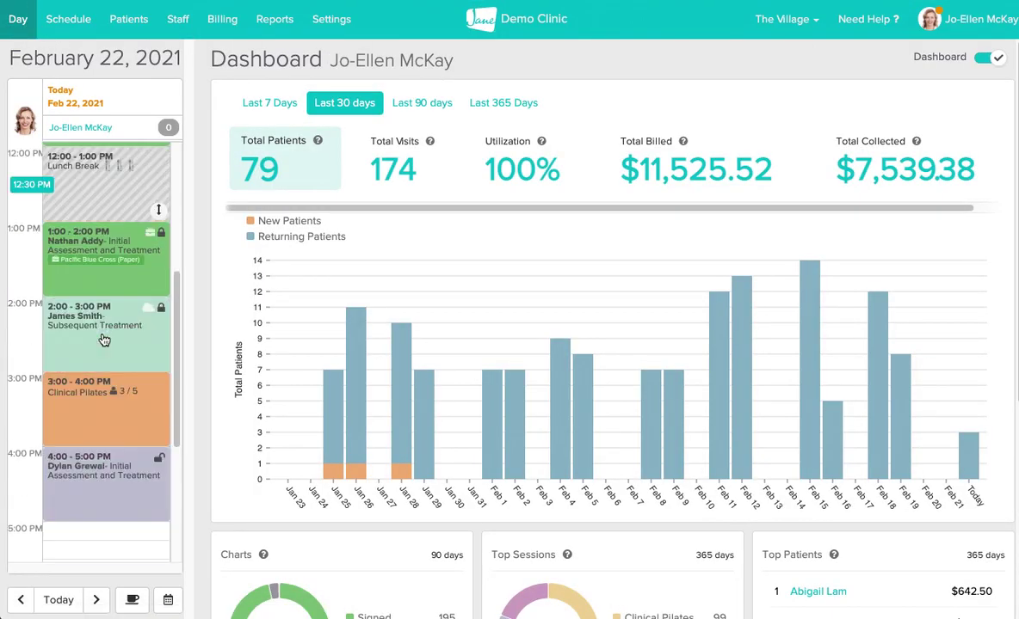
click(112, 481)
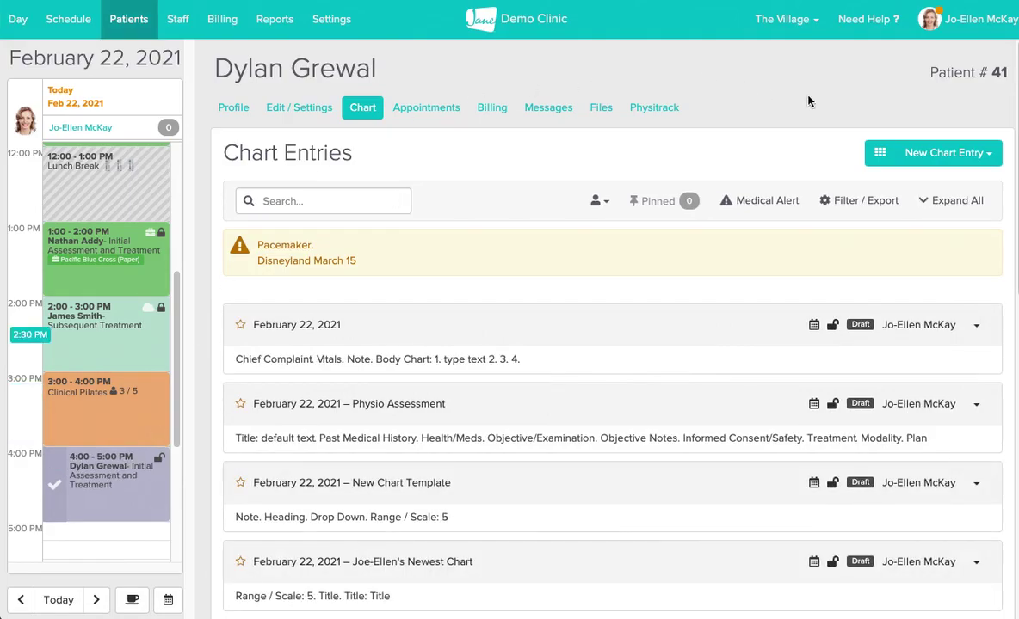
click(967, 156)
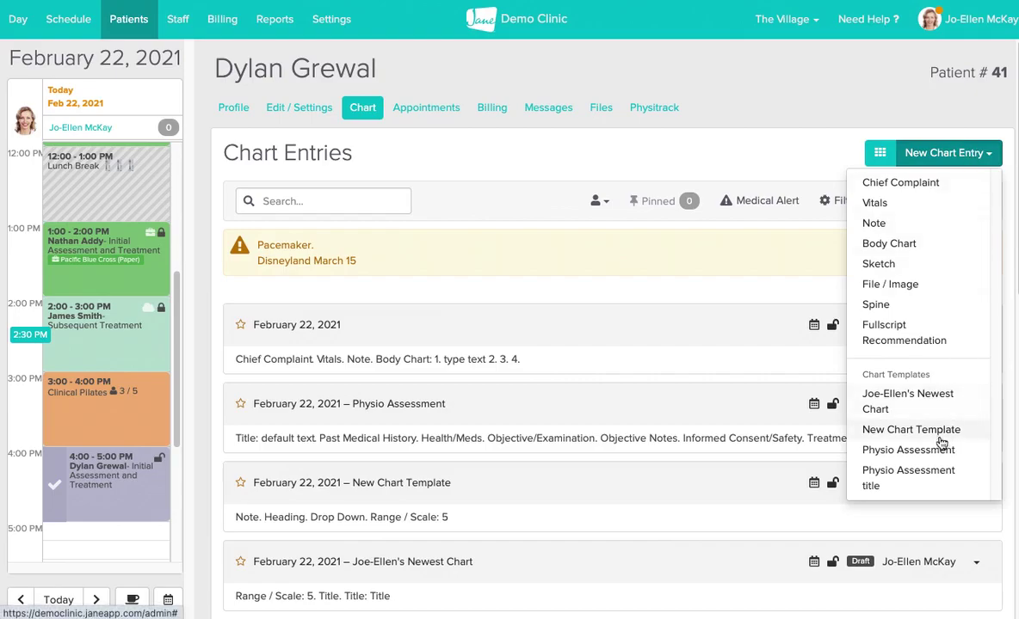
click(929, 458)
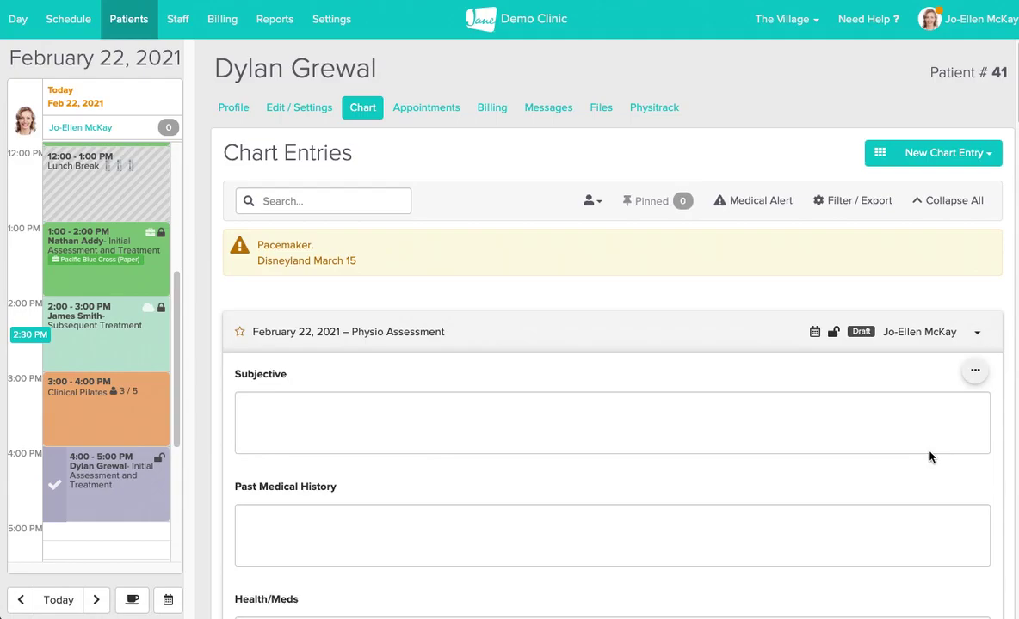
Remove the Subjective note section from the new Physio Assessment chart entry.
scroll(774, 413, down, 1)
click(445, 337)
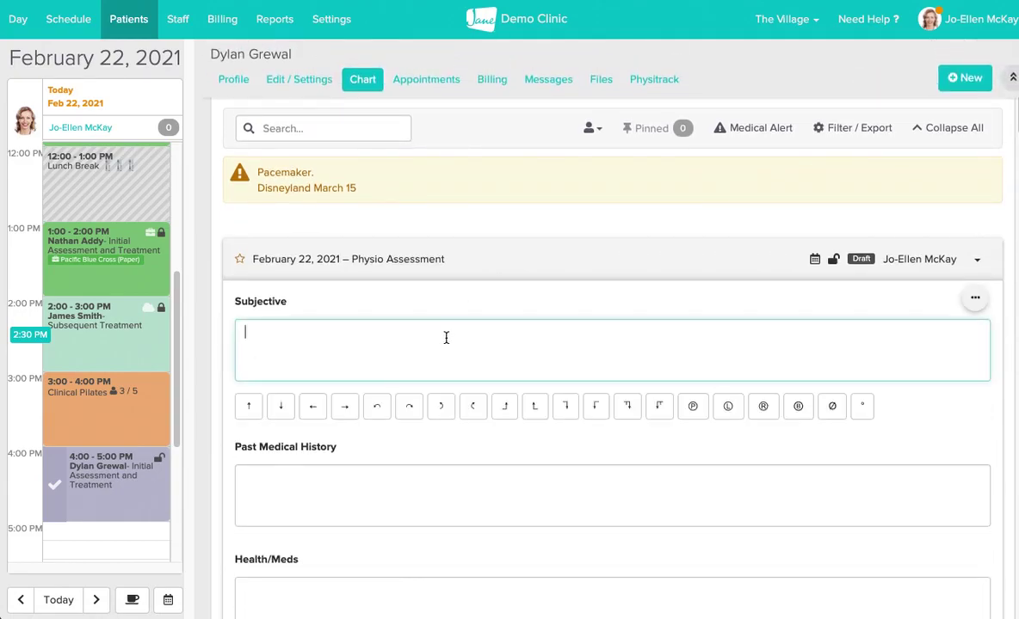
scroll(446, 340, down, 2)
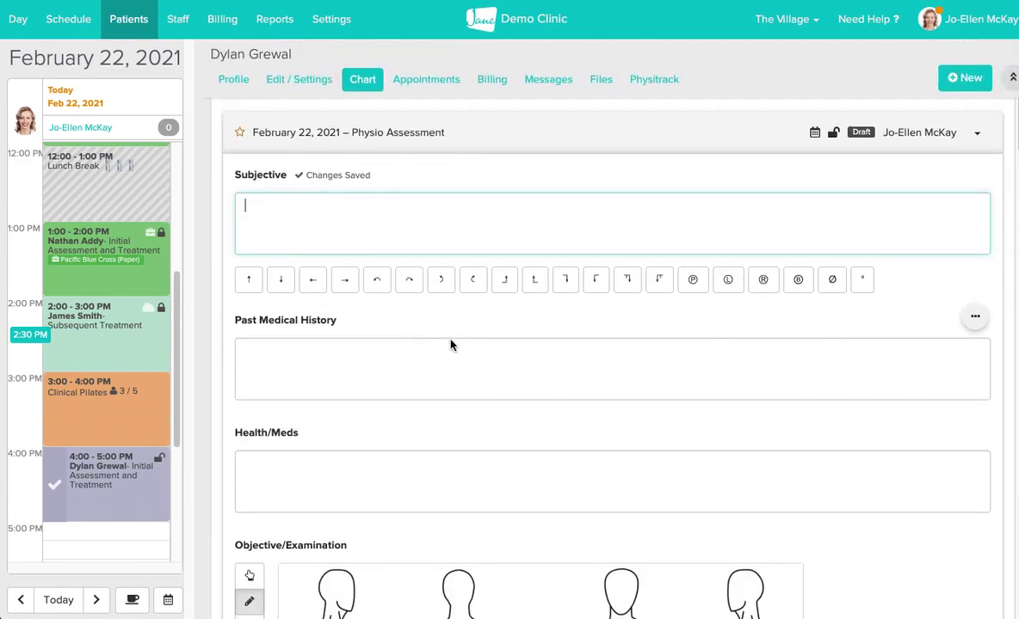
scroll(450, 345, up, 3)
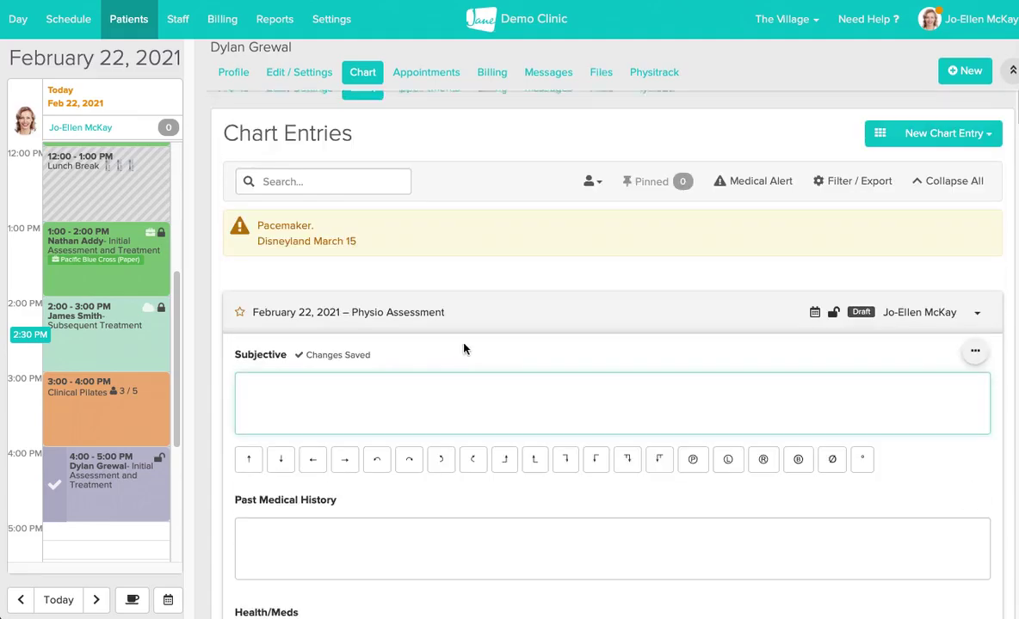
click(975, 350)
click(786, 351)
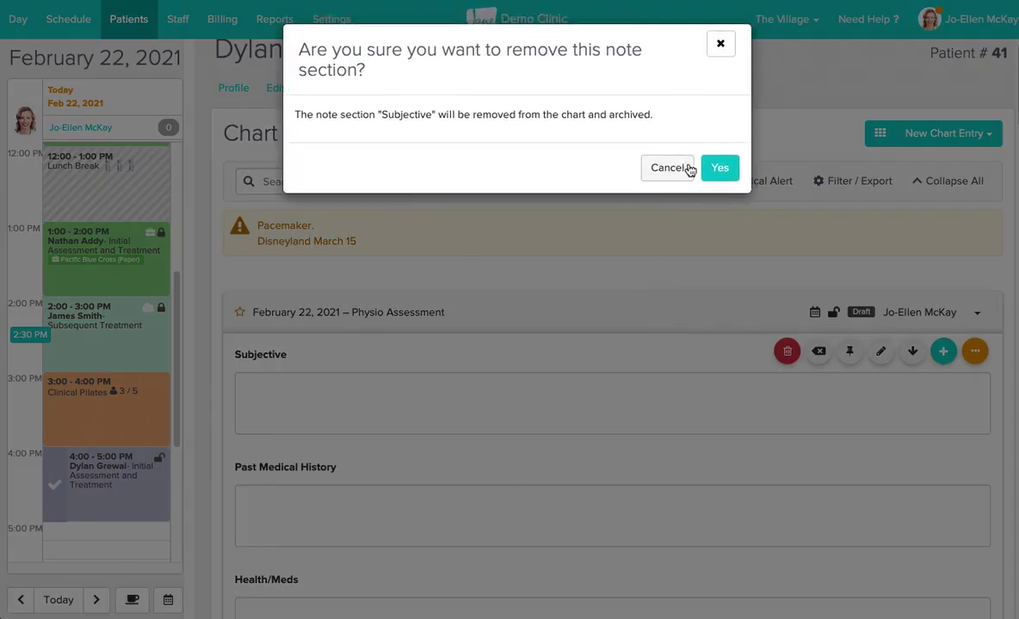
click(718, 166)
scroll(936, 360, down, 2)
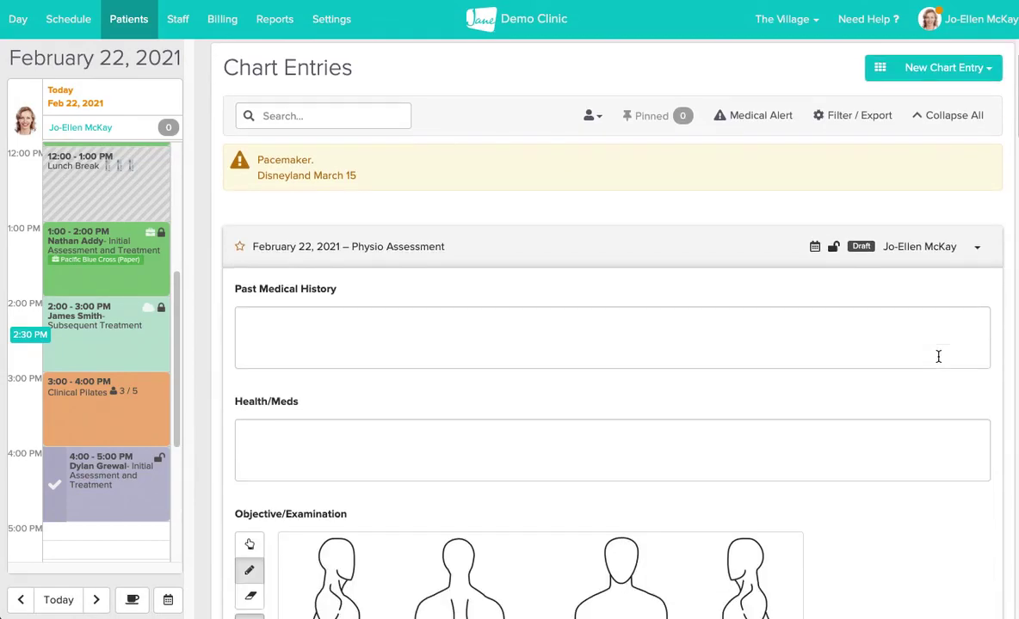
scroll(393, 394, down, 1)
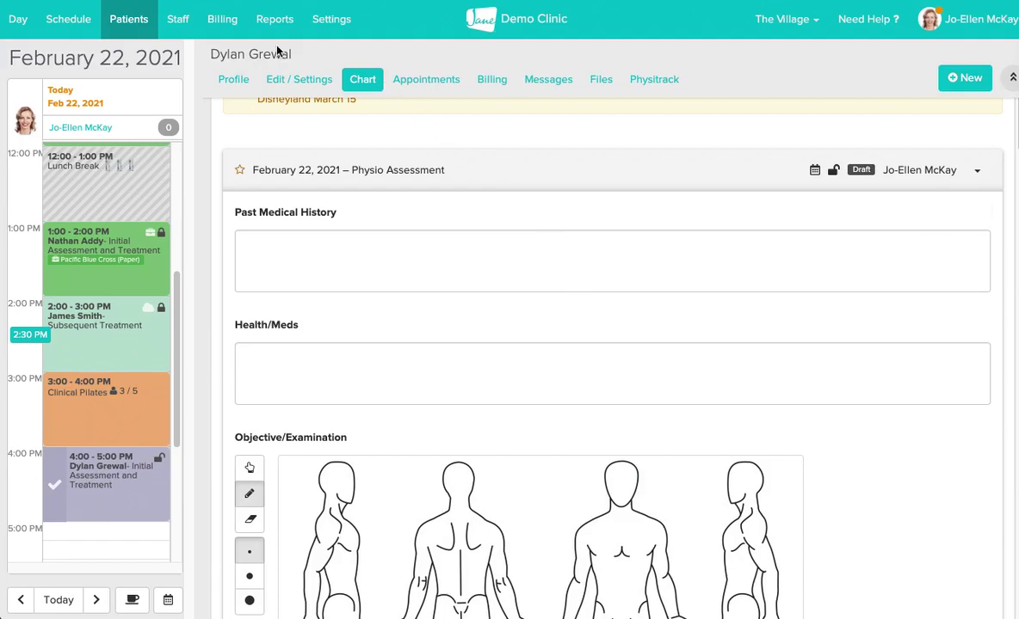
Return to the current staff member's list of chart templates.
click(184, 31)
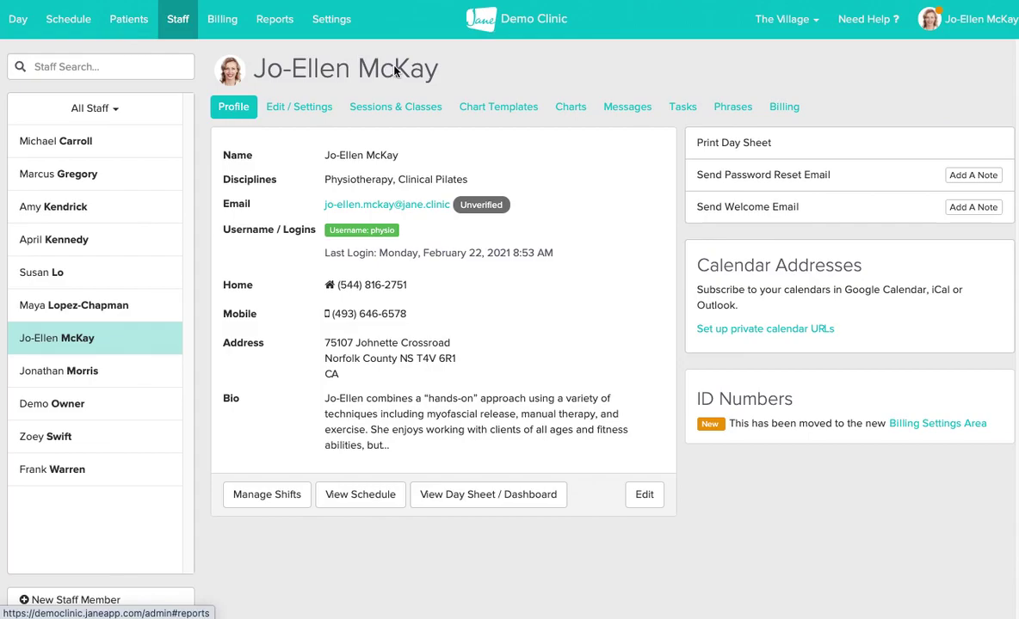
click(475, 106)
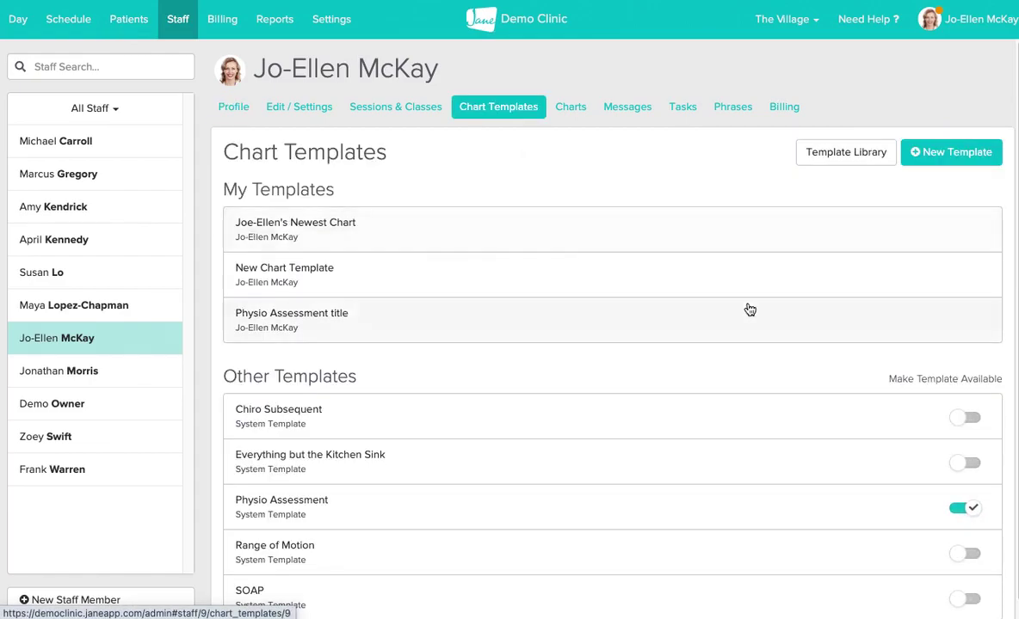